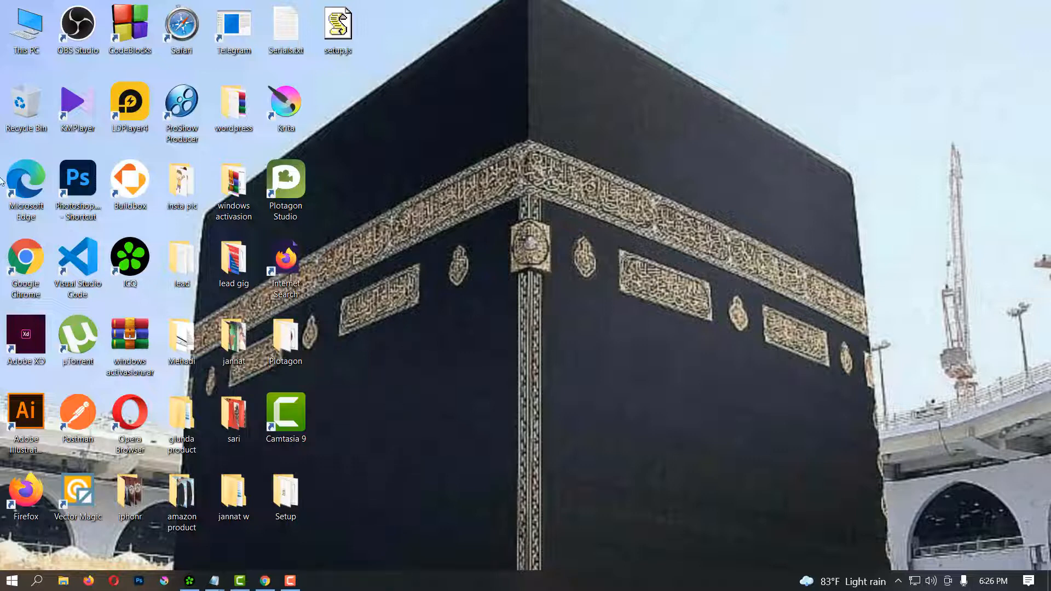
Step: Open Chrome and copy the glundashop12.blogspot.com/2022/02/qr-scanner.html address from the untitled Notepad note
double_click(25, 268)
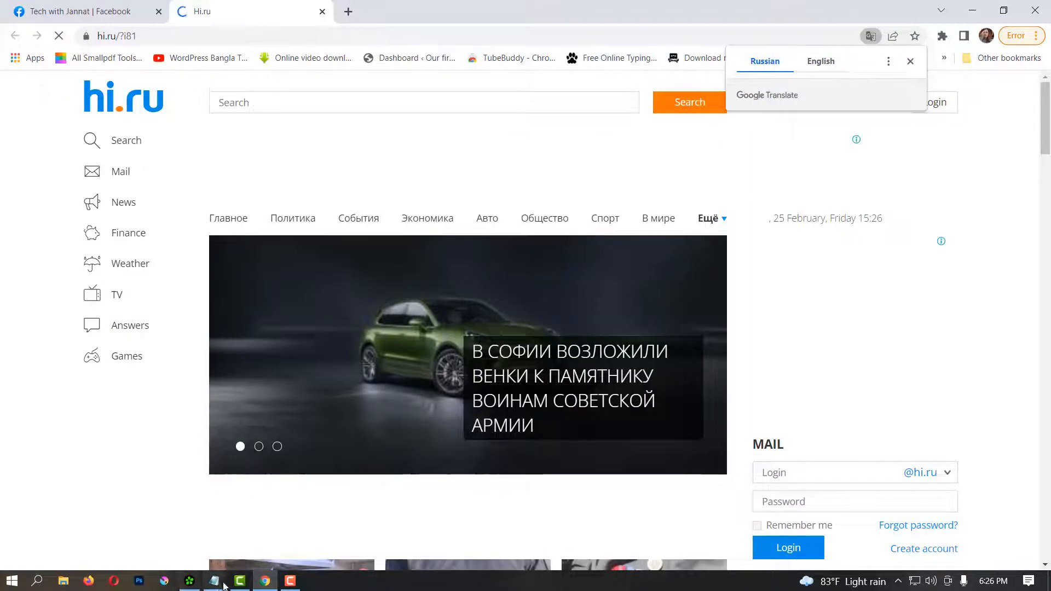
mouse_move(223, 585)
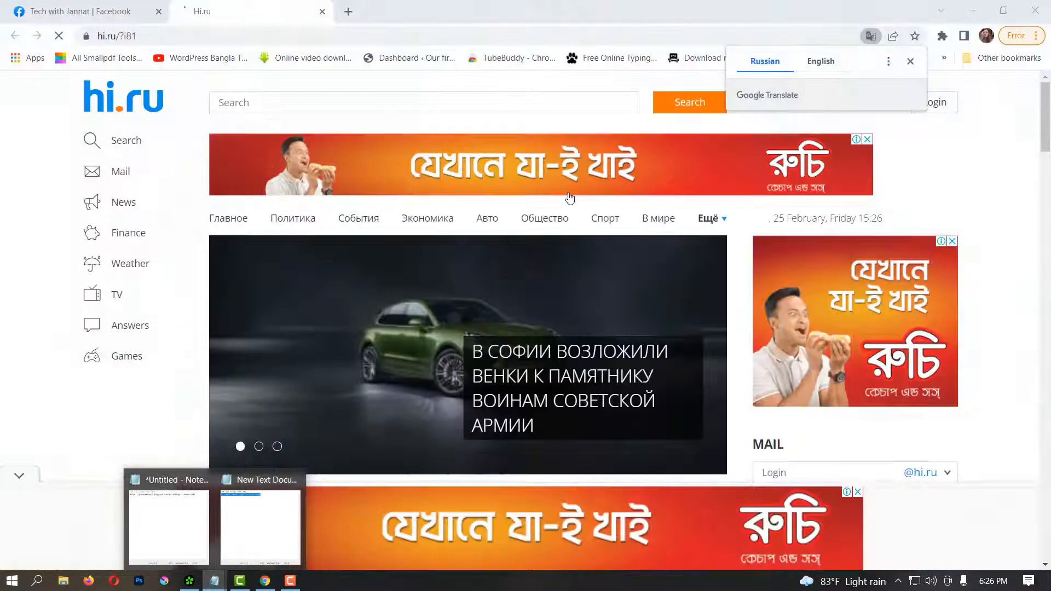
left_click(260, 525)
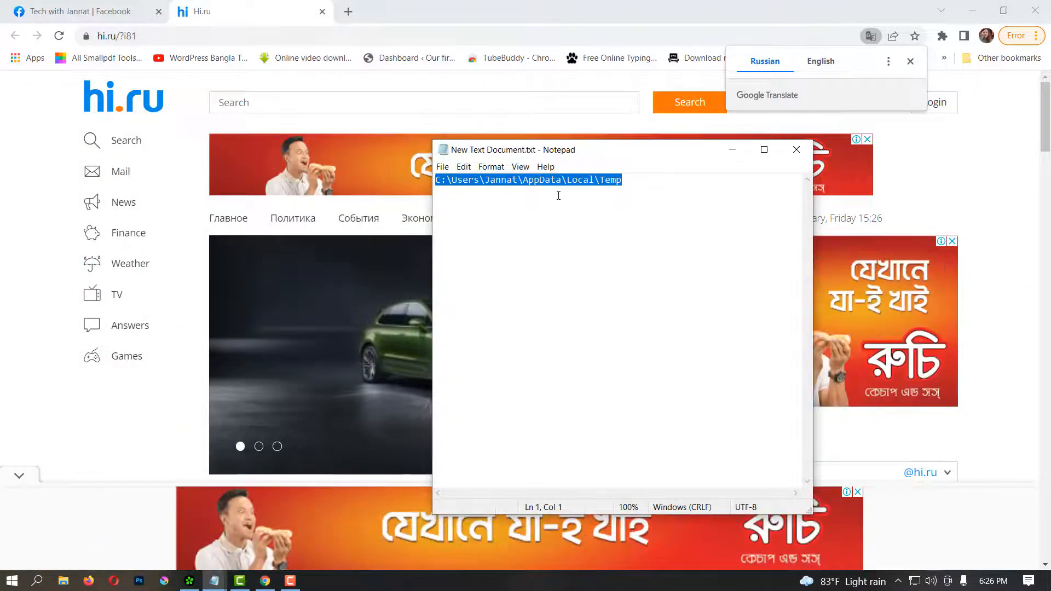
left_click(732, 149)
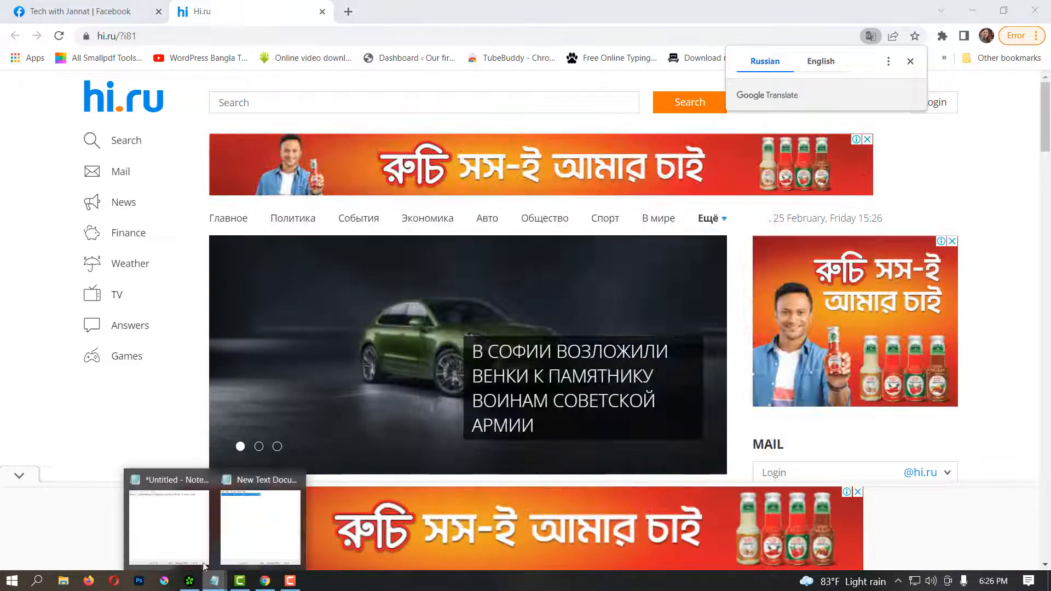
left_click(203, 564)
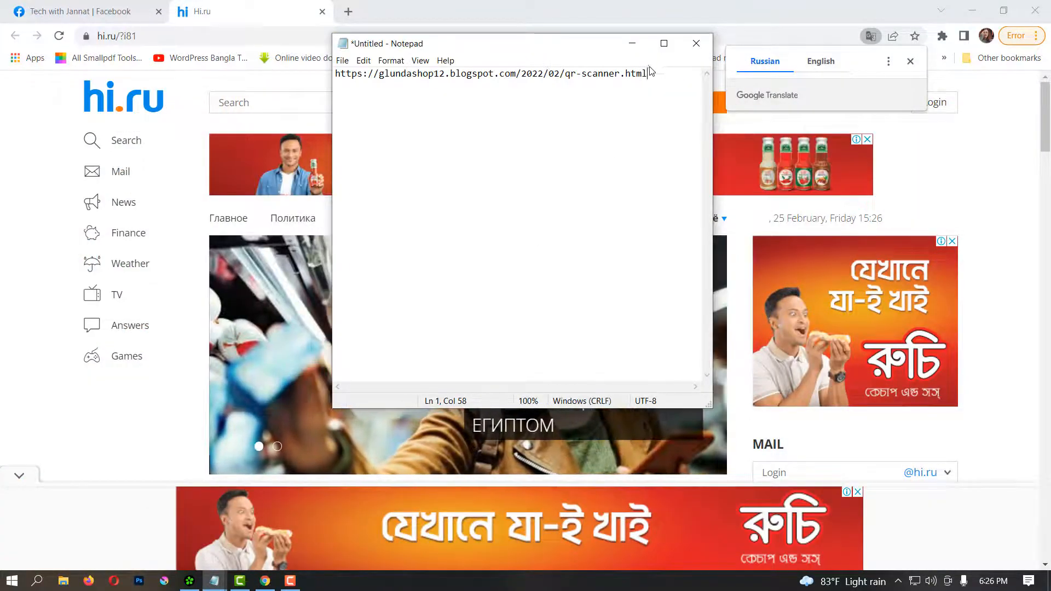
left_click_drag(648, 73, 335, 74)
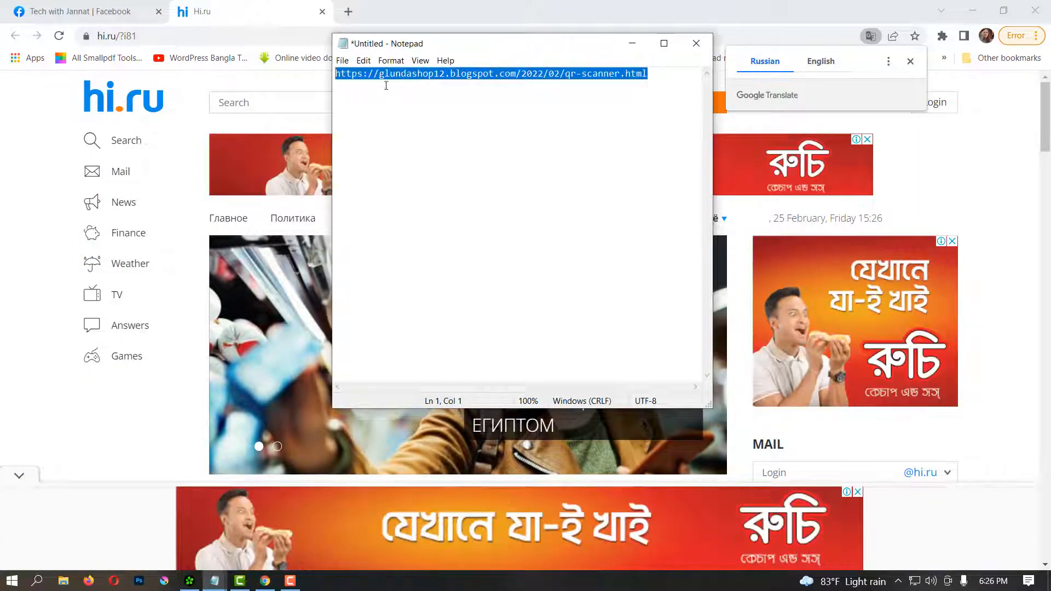
right_click(392, 71)
left_click(408, 112)
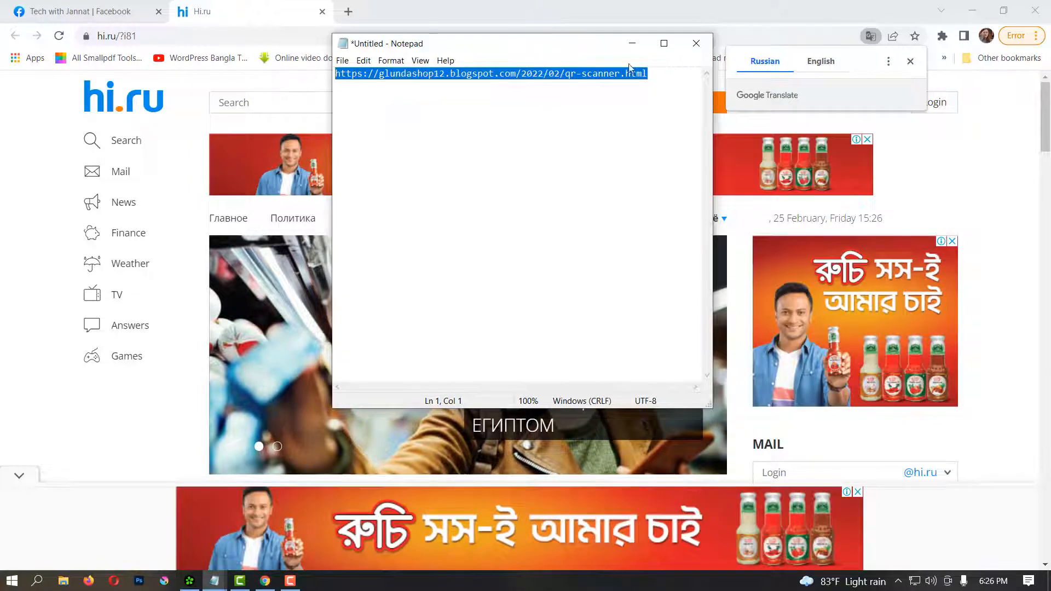
left_click(632, 43)
Step: Load the copied blog address in a new browser tab and close the Hi.ru tab
left_click(348, 11)
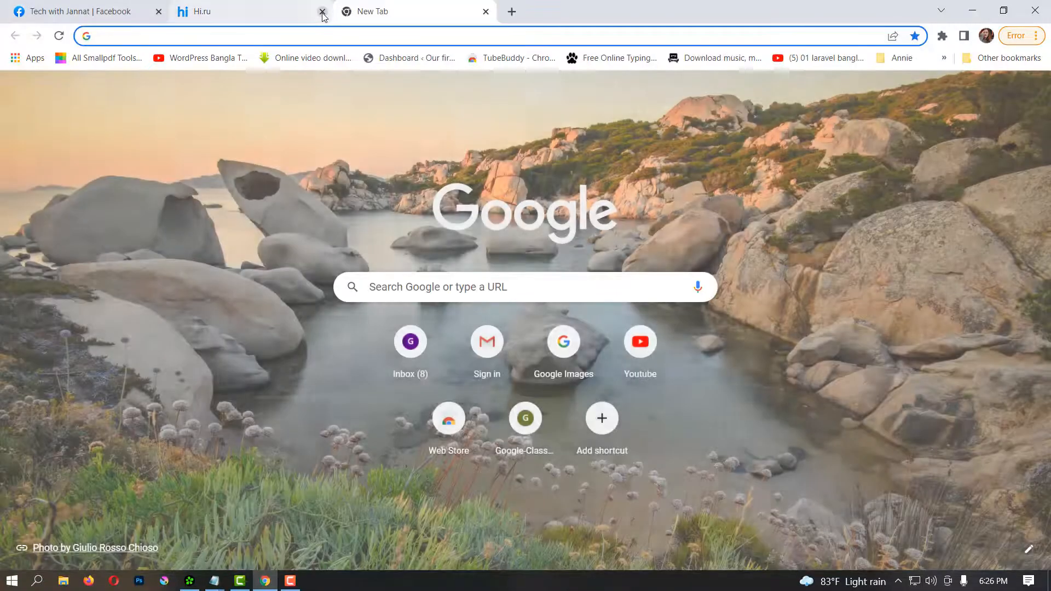
left_click(322, 11)
right_click(290, 41)
left_click(332, 132)
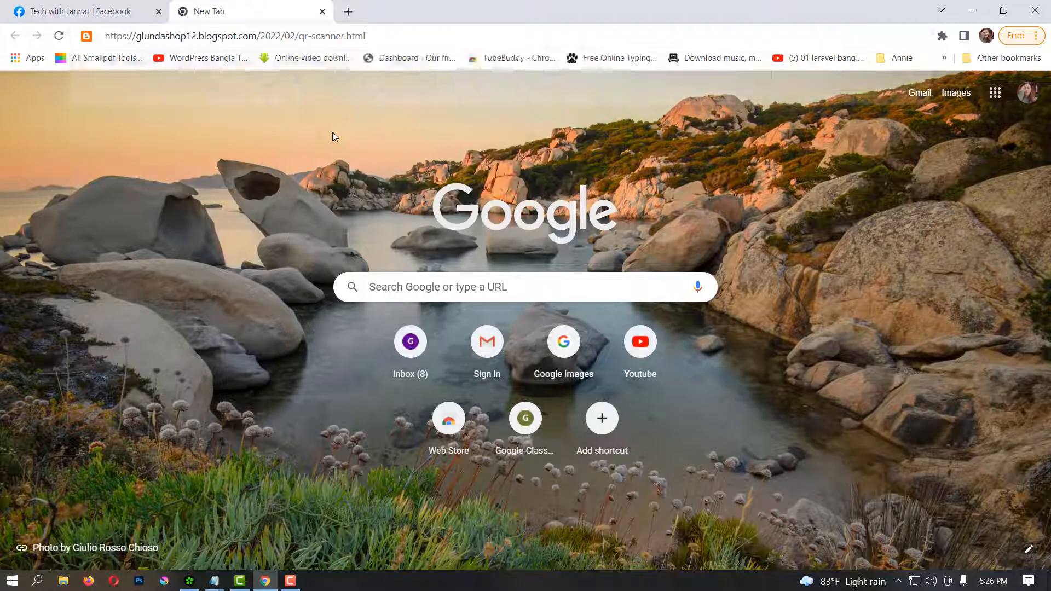
key("Return")
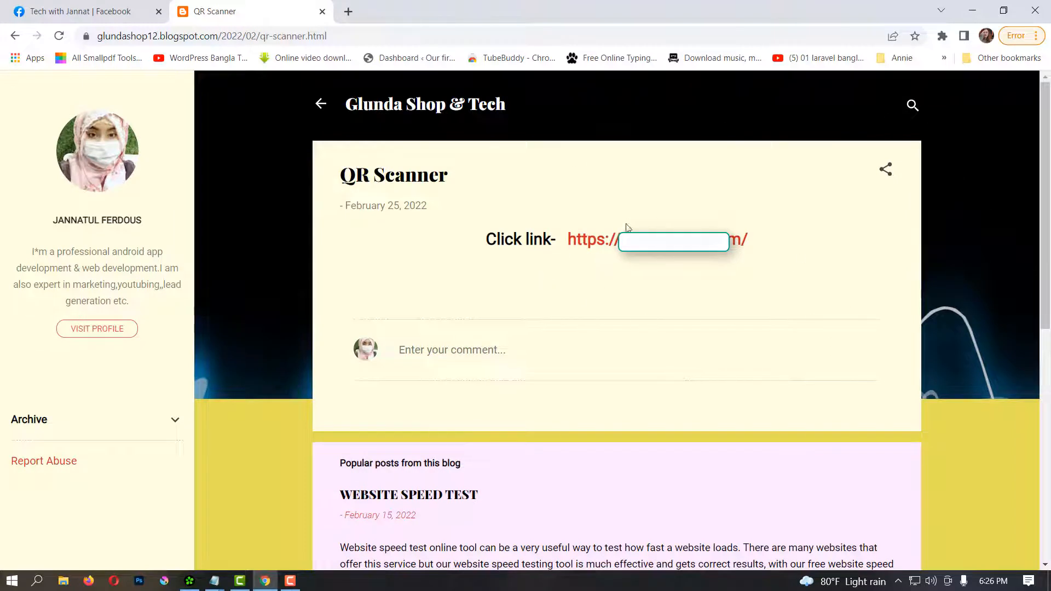
Step: Open the QR generator site linked in the QR Scanner post, dismiss the ad below the options and look over the page
left_click(619, 246)
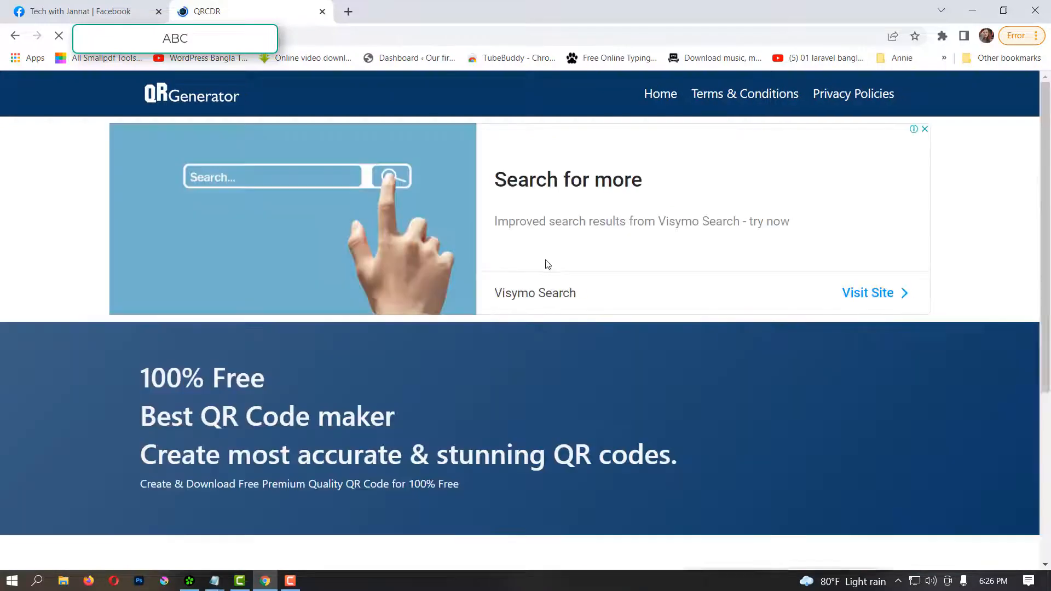
scroll(415, 224, "down", 3)
scroll(322, 267, "up", 3)
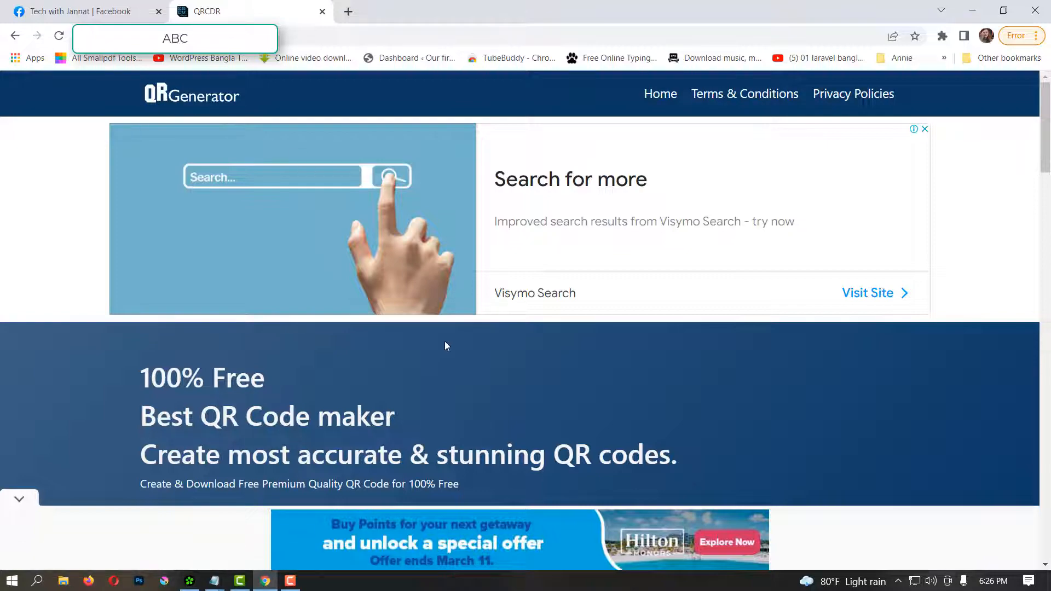
scroll(444, 337, "down", 7)
scroll(444, 337, "down", 5)
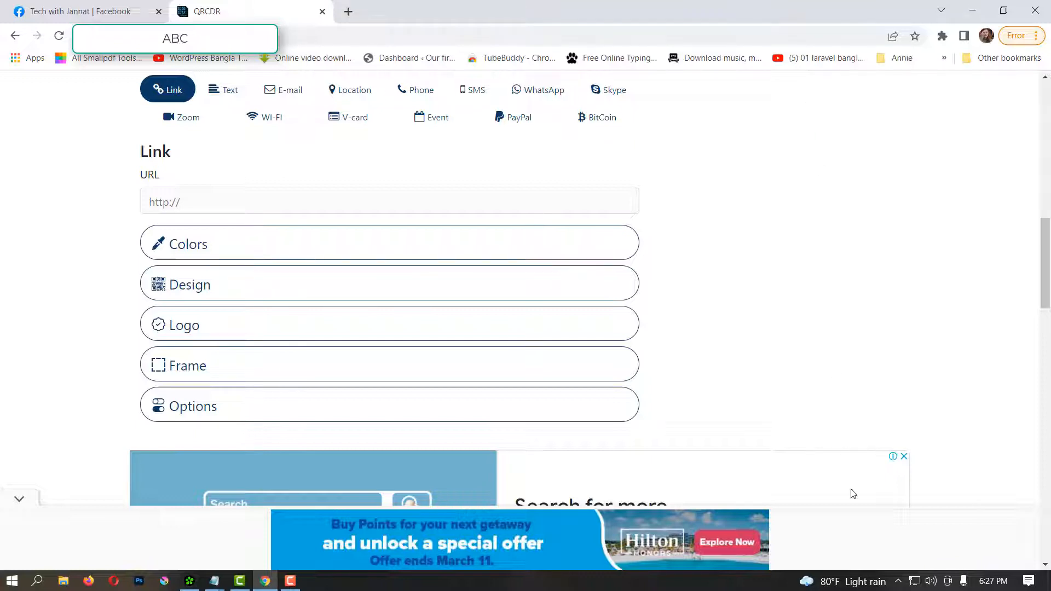
left_click(904, 456)
scroll(640, 335, "down", 10)
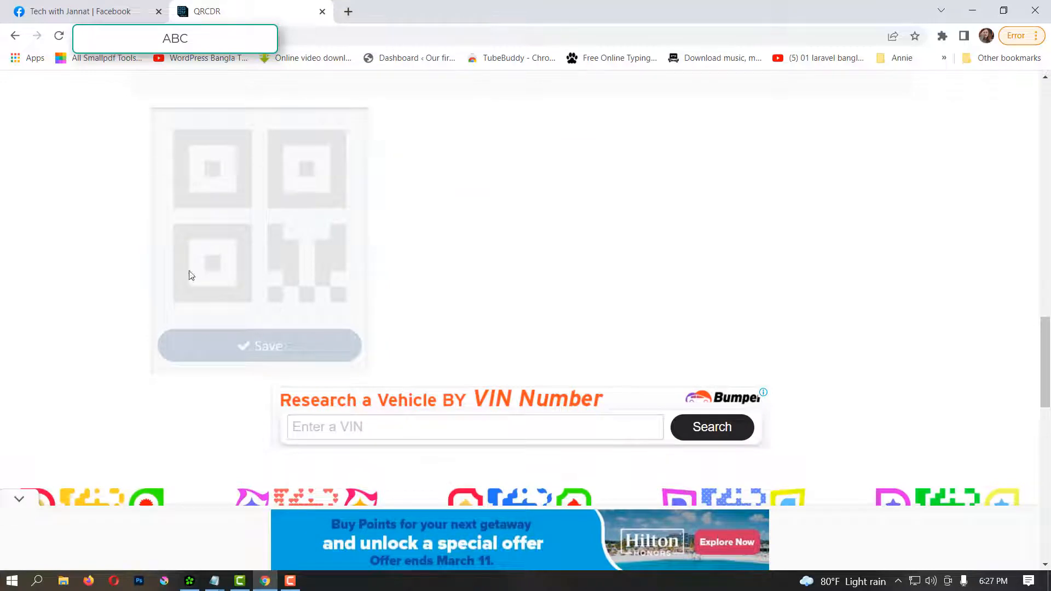
Step: Copy the web address of the Facebook page open in the other browser tab
left_click(116, 11)
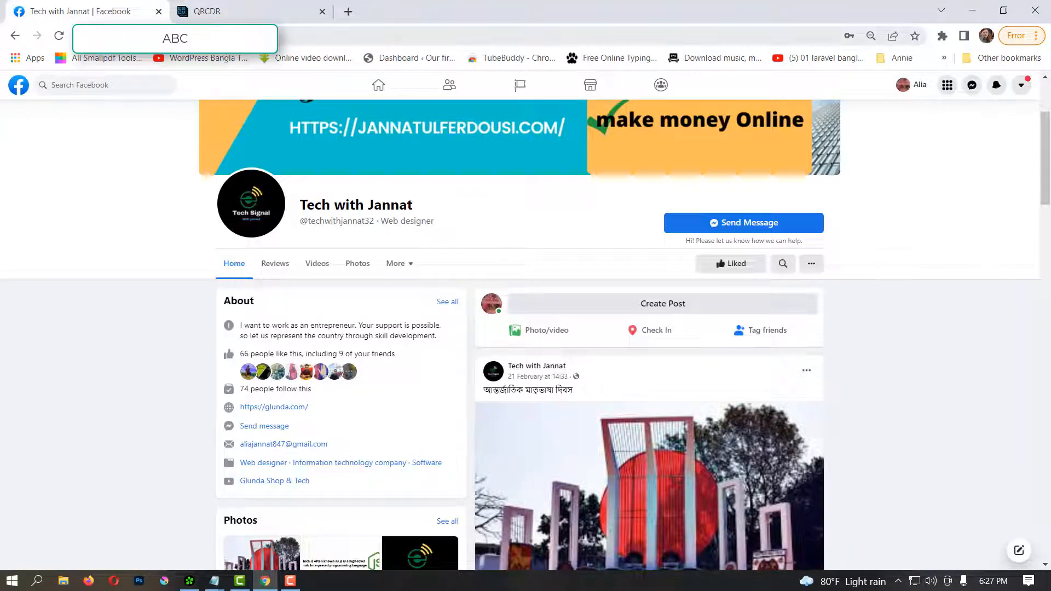
left_click(247, 34)
right_click(246, 33)
left_click(299, 130)
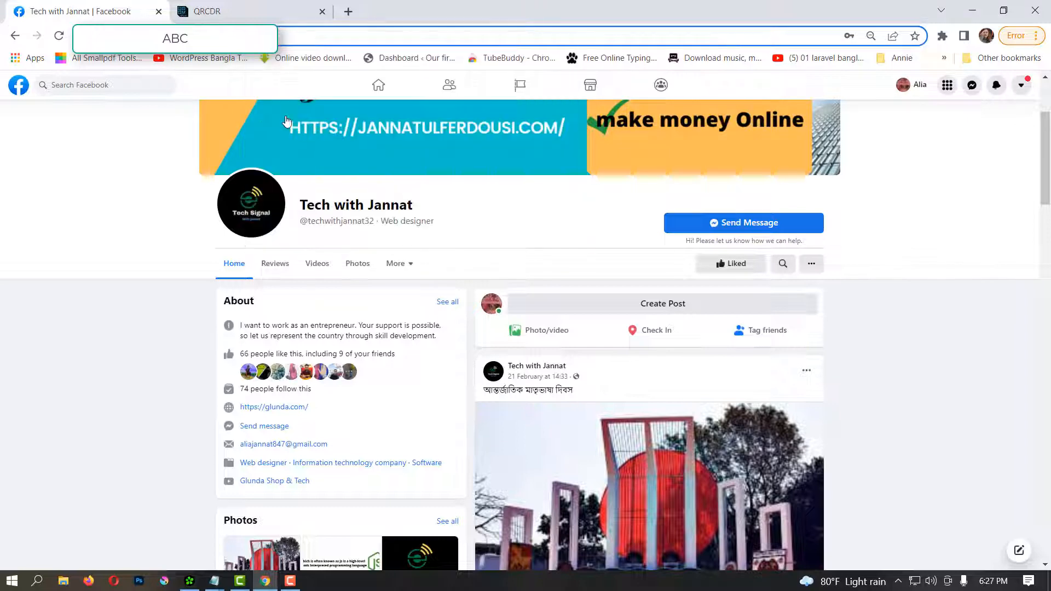
Step: Paste the copied Facebook page address as the Link URL in the QR generator and check the generated code
left_click(251, 13)
scroll(324, 272, "down", 9)
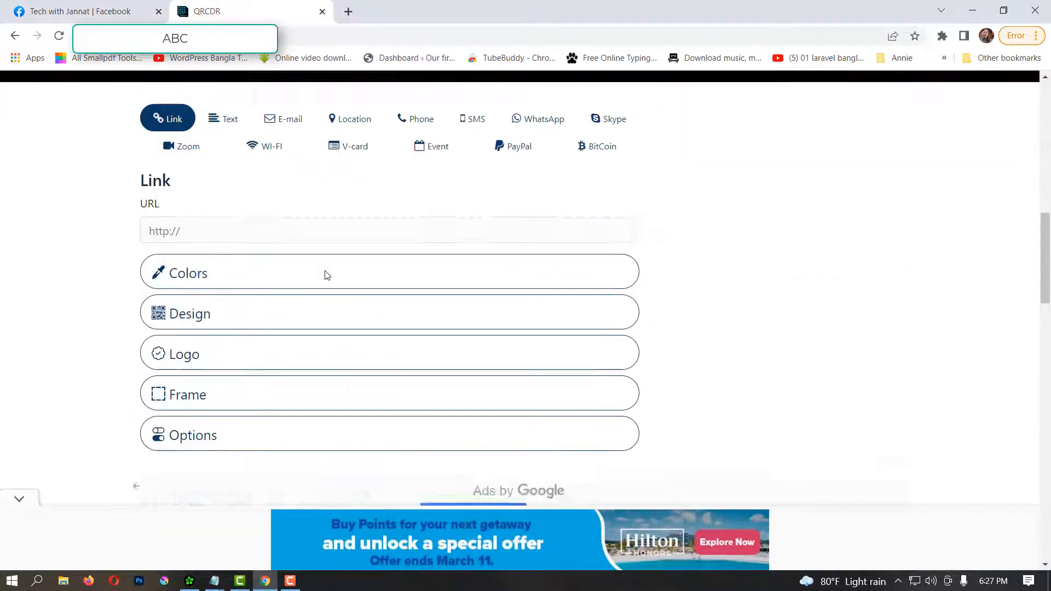
left_click(245, 133)
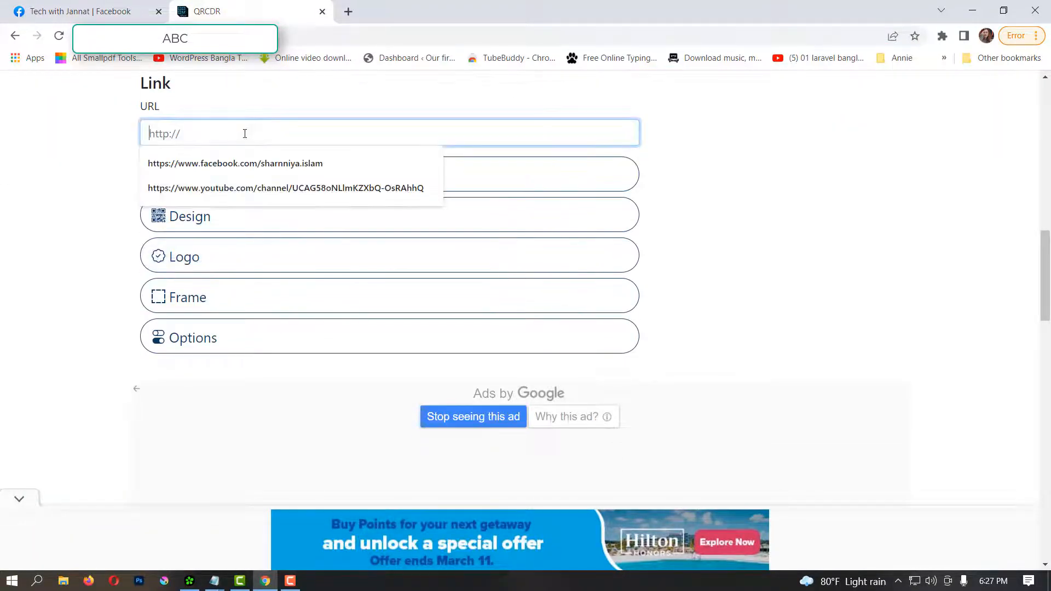
right_click(245, 134)
left_click(286, 239)
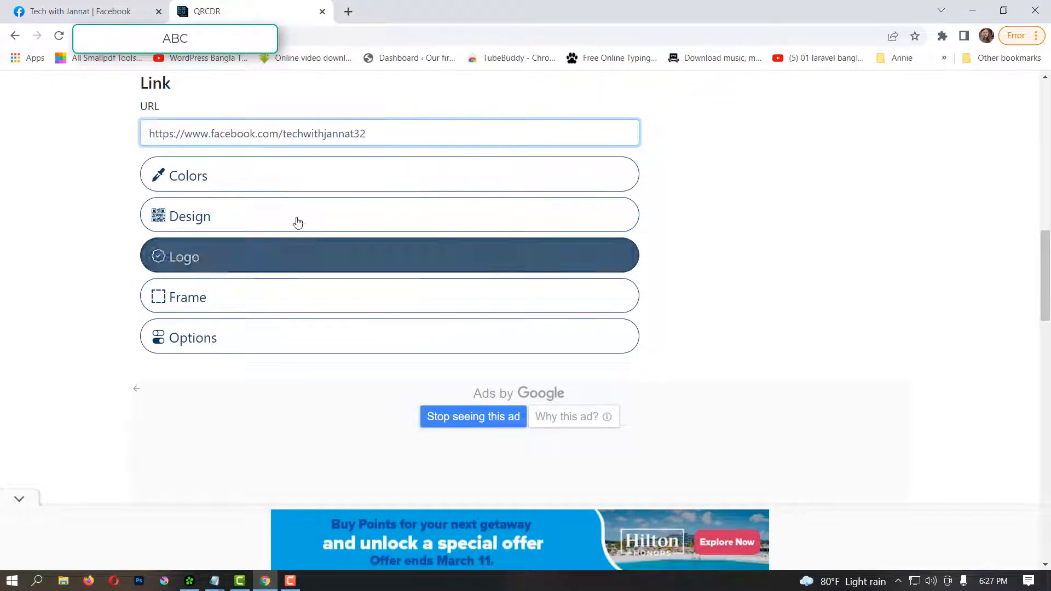
scroll(359, 262, "down", 6)
scroll(416, 369, "down", 1)
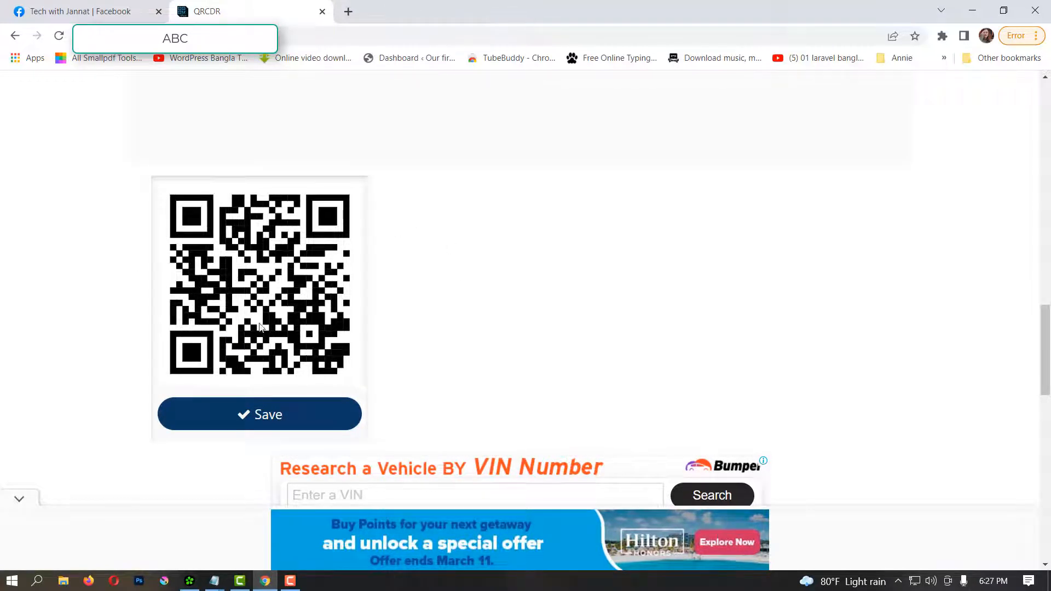
Step: Set the QR code's background color to green #74df80
scroll(269, 329, "up", 8)
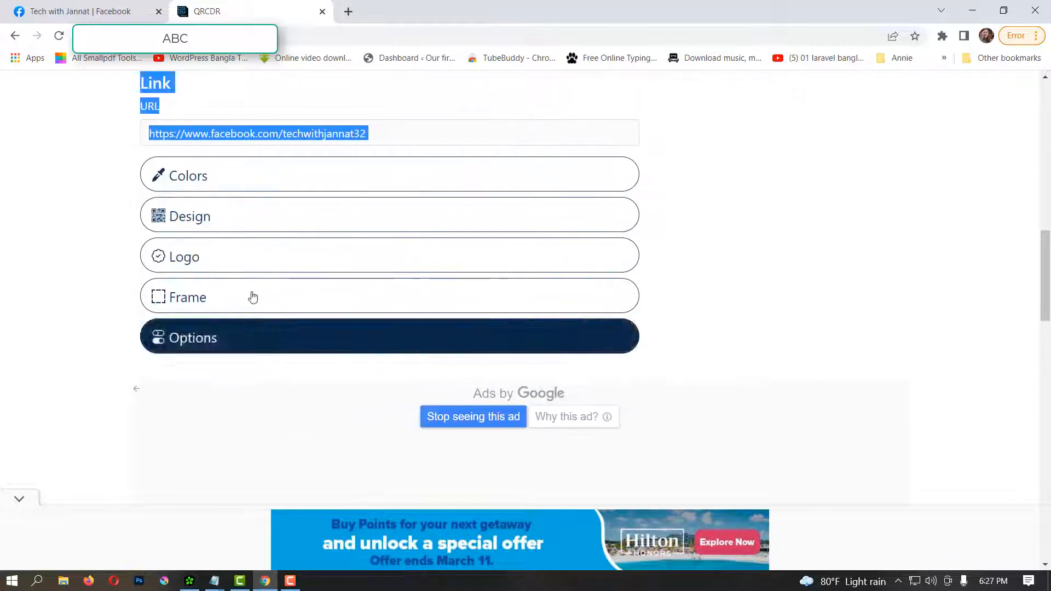
left_click(235, 183)
left_click(58, 217)
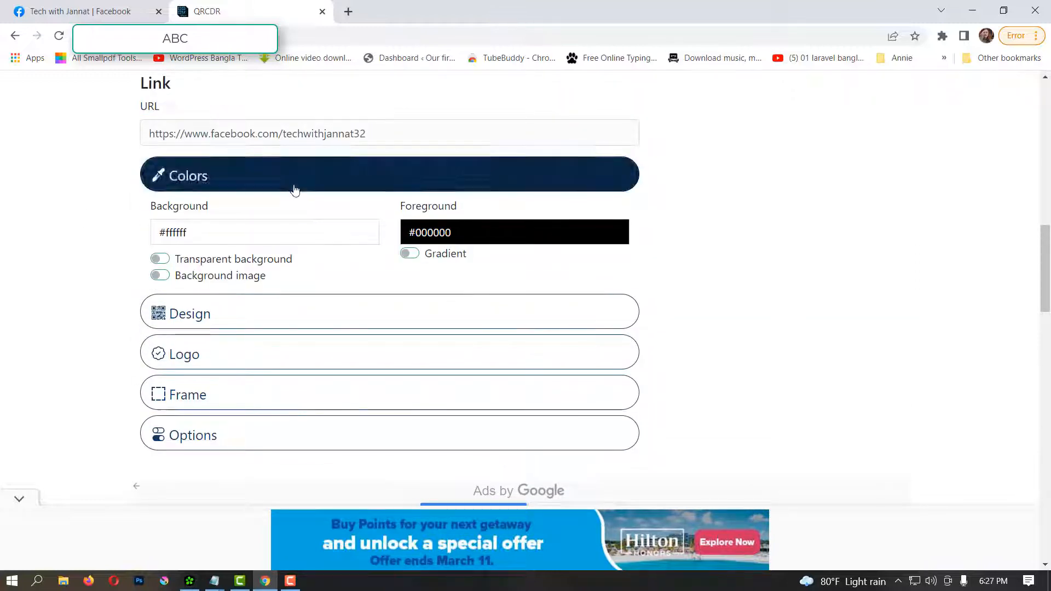
left_click(209, 234)
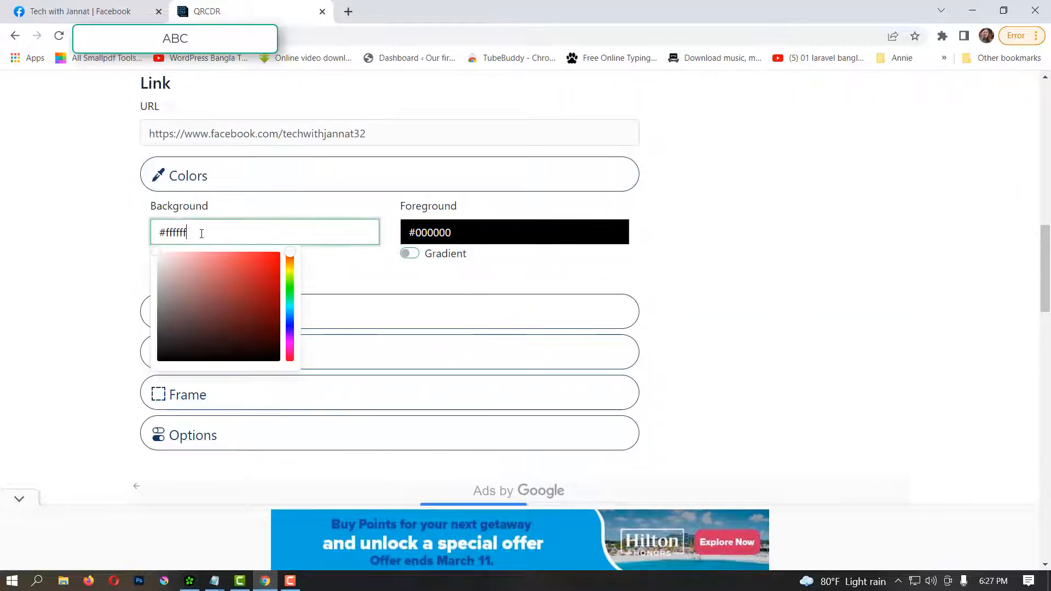
left_click(290, 291)
left_click(218, 266)
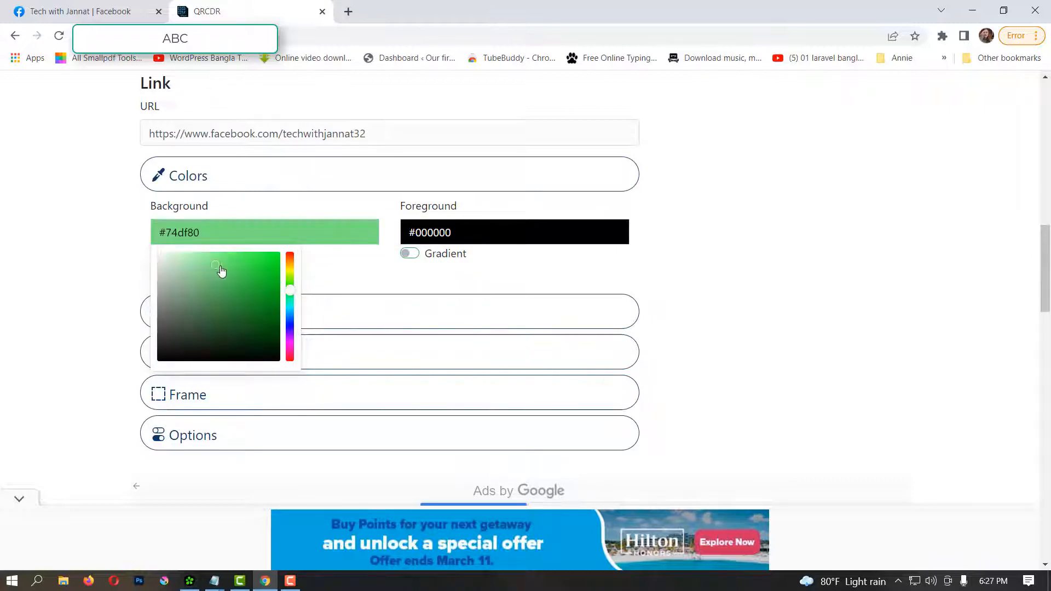
Step: Set the QR code's foreground color to blue #292be3 and turn on its gradient
left_click(481, 233)
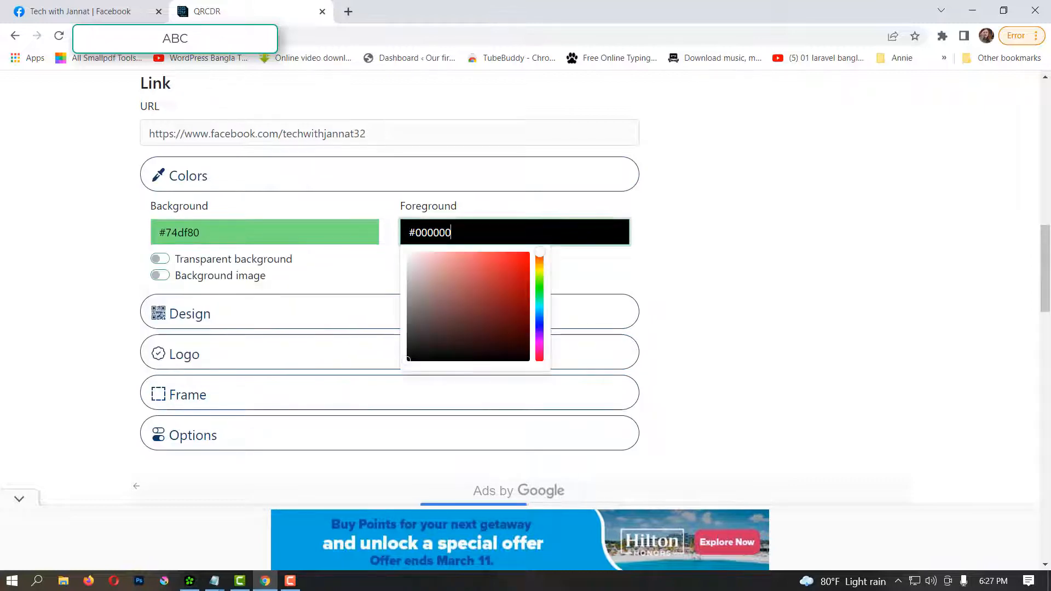
left_click(540, 325)
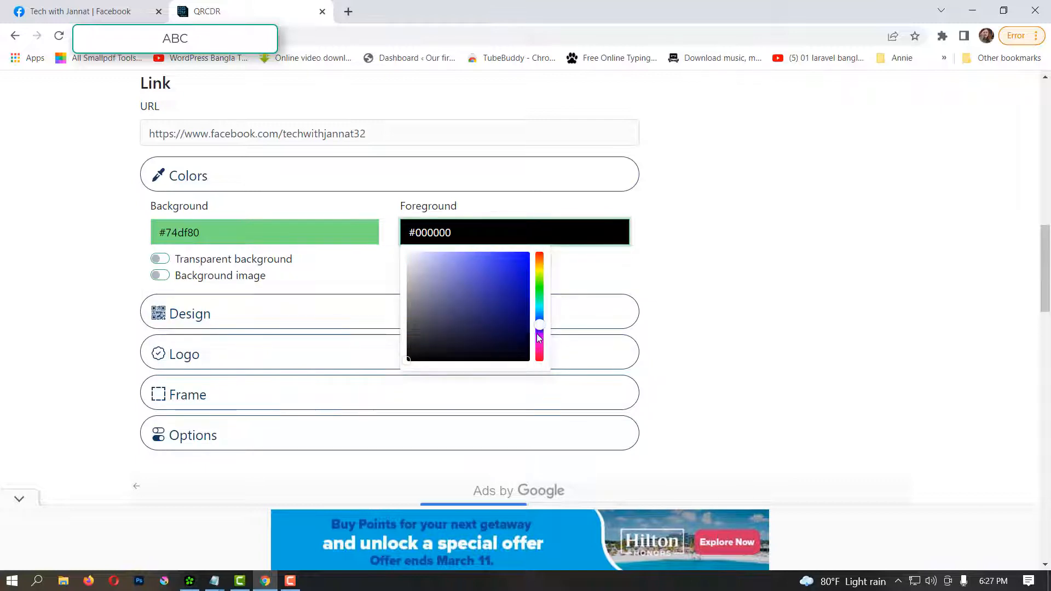
left_click(476, 269)
left_click(507, 264)
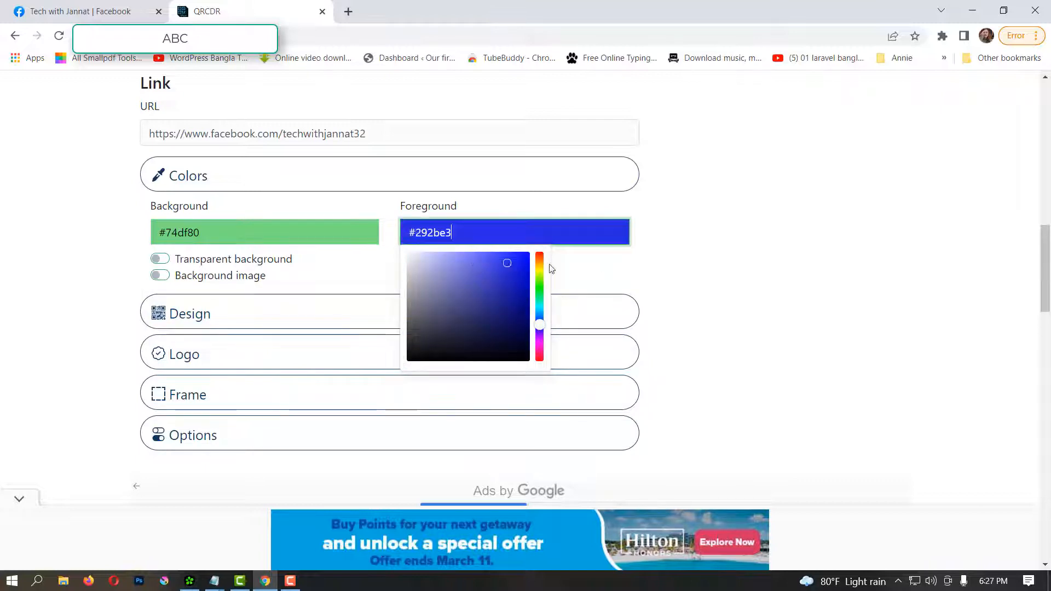
left_click(625, 275)
left_click(409, 253)
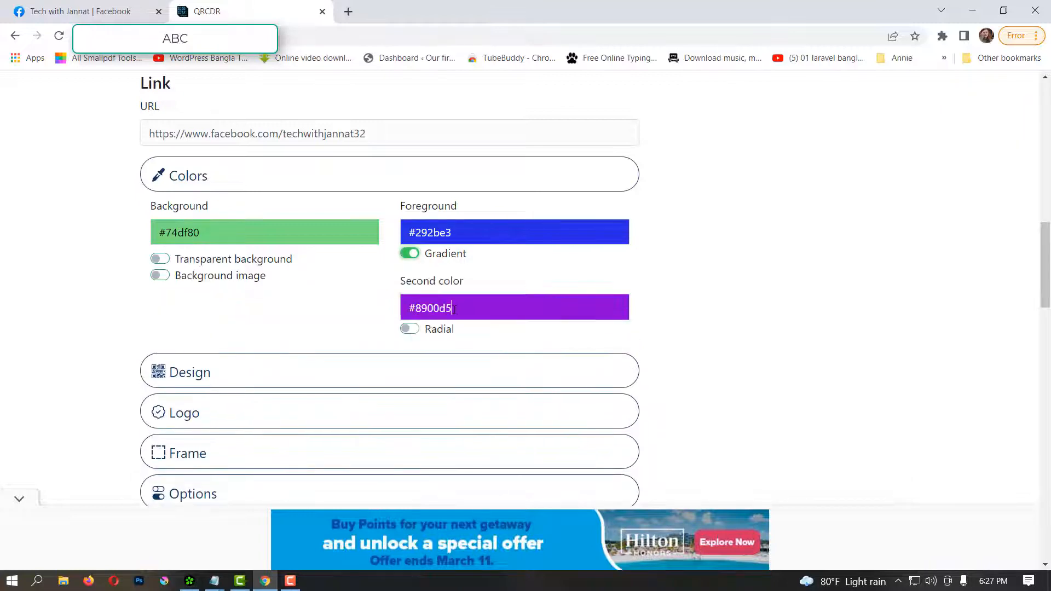
double_click(412, 331)
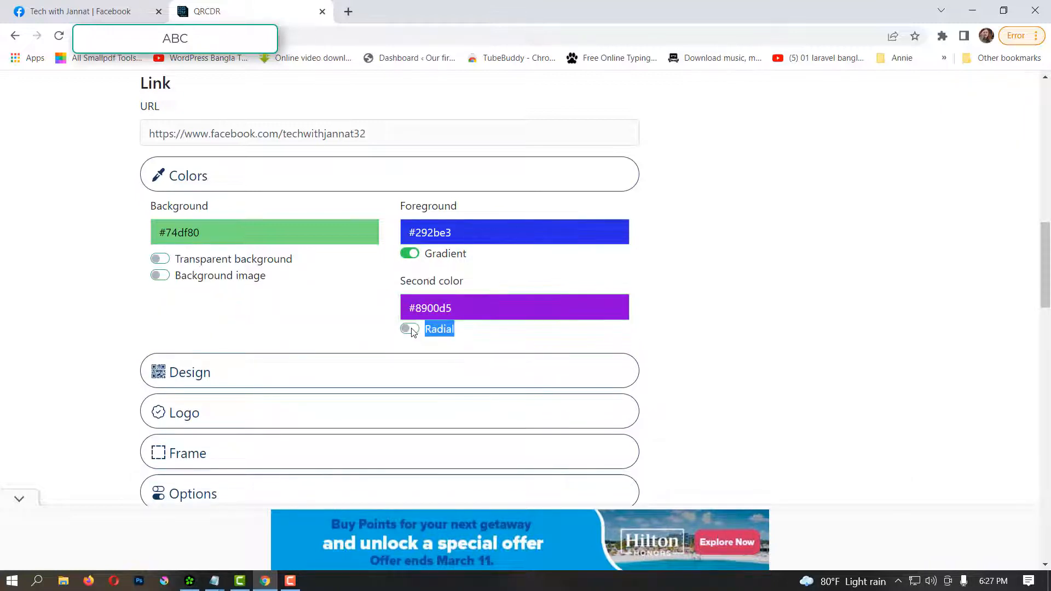
Step: Examine the recolored QR code preview and return to the remaining customization sections
scroll(317, 323, "down", 5)
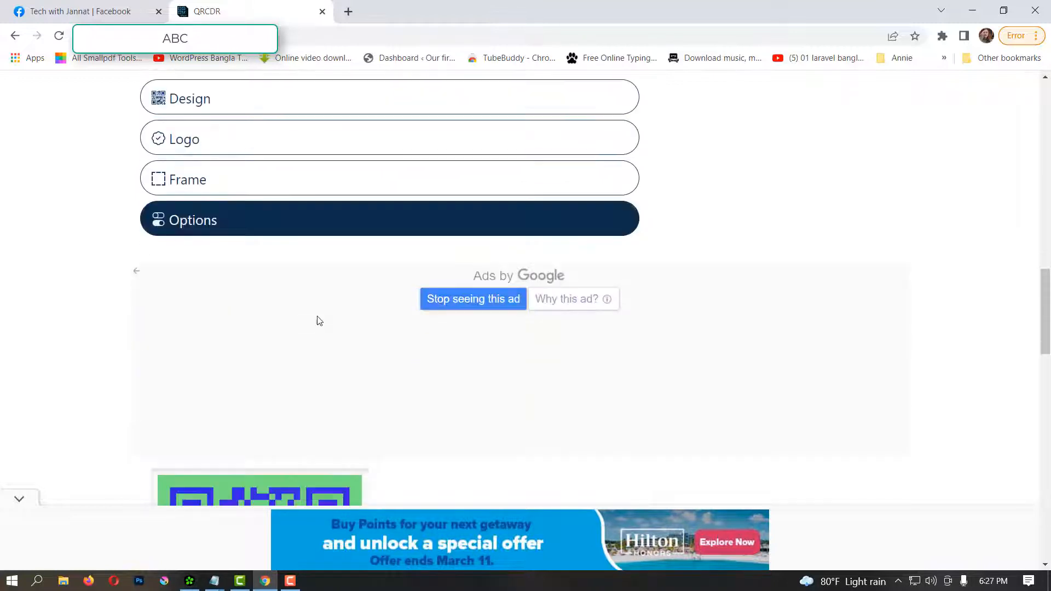
scroll(319, 321, "down", 6)
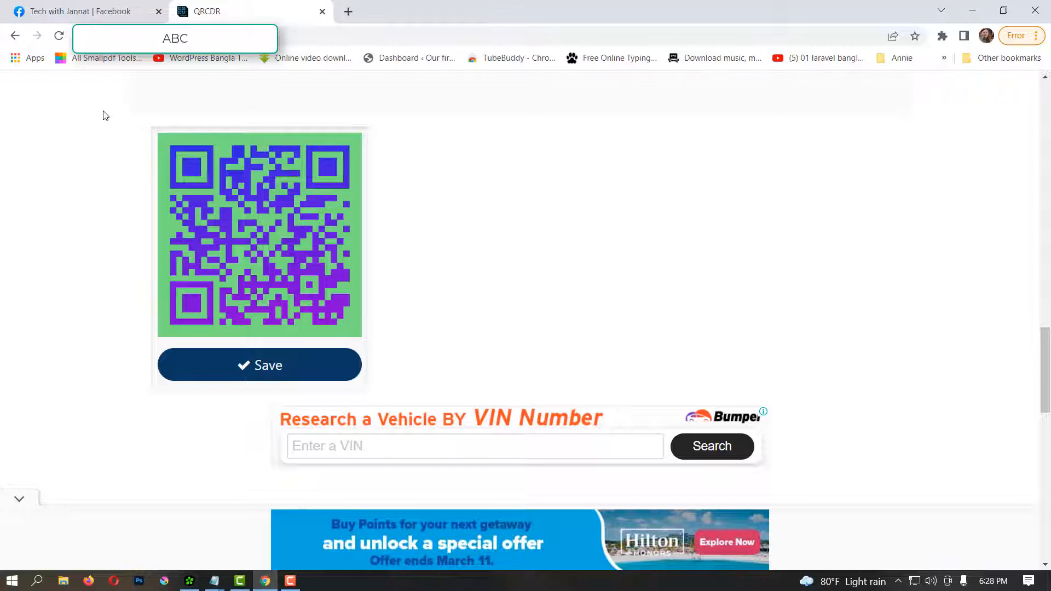
scroll(465, 350, "up", 2)
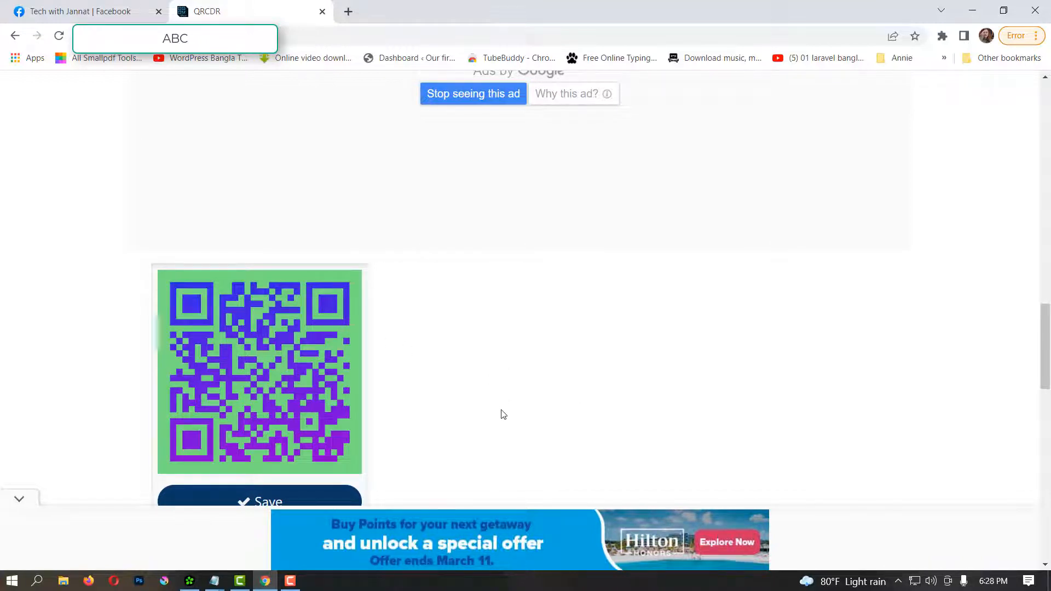
scroll(471, 408, "up", 1)
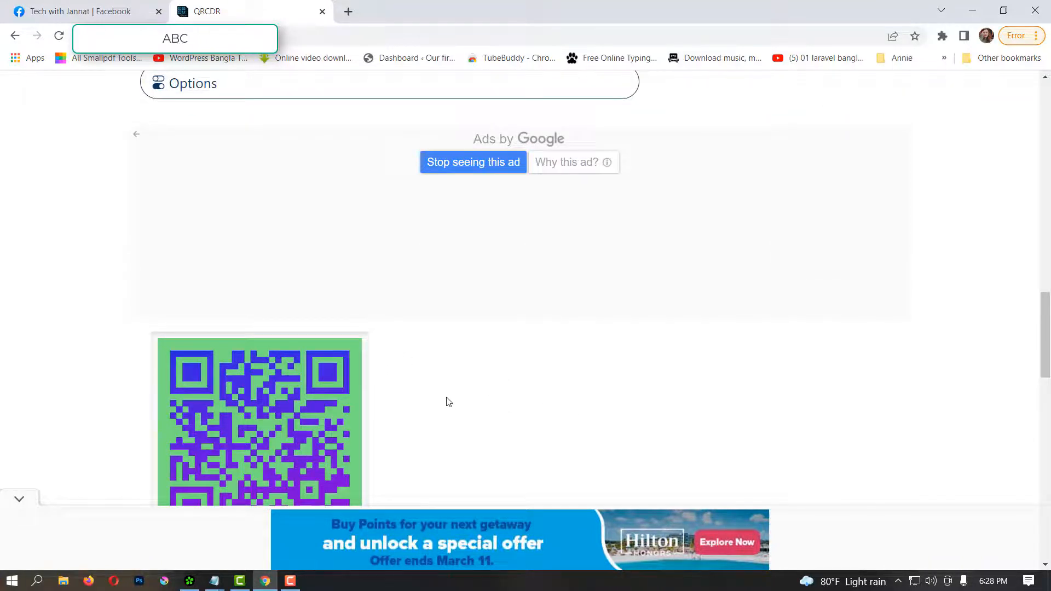
scroll(351, 273, "up", 3)
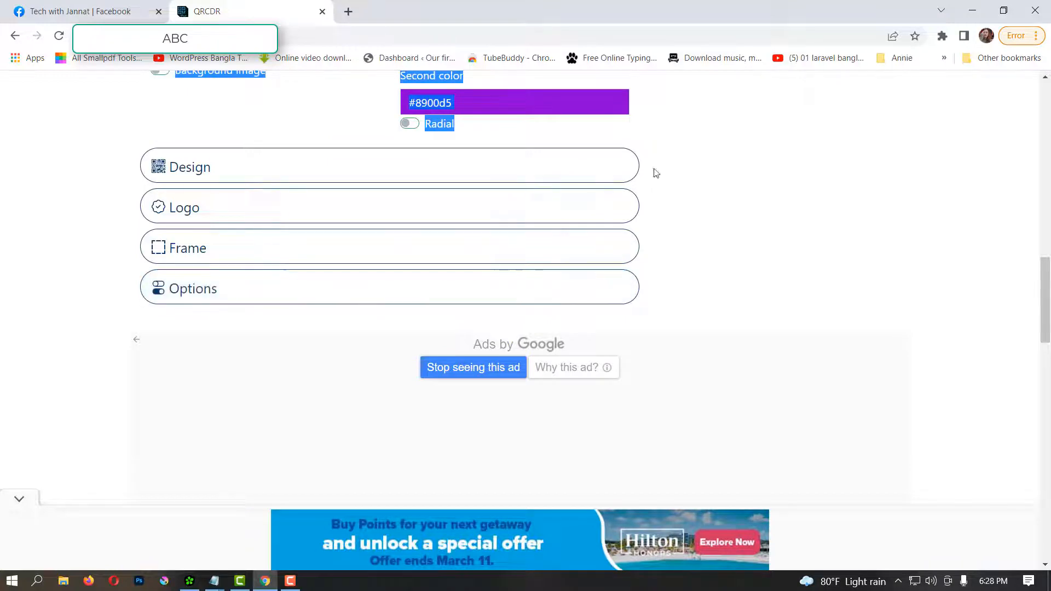
scroll(313, 245, "up", 1)
scroll(407, 348, "down", 1)
scroll(213, 384, "up", 1)
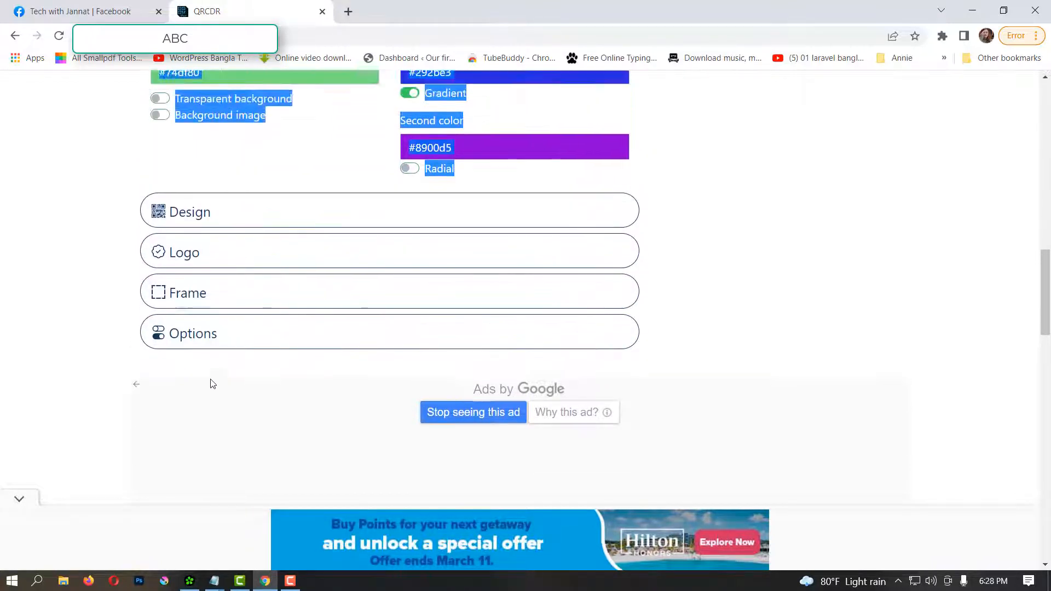
Step: Check the QR code preview with its new colors and open the Design settings
scroll(213, 384, "up", 2)
left_click(26, 157)
scroll(345, 317, "down", 6)
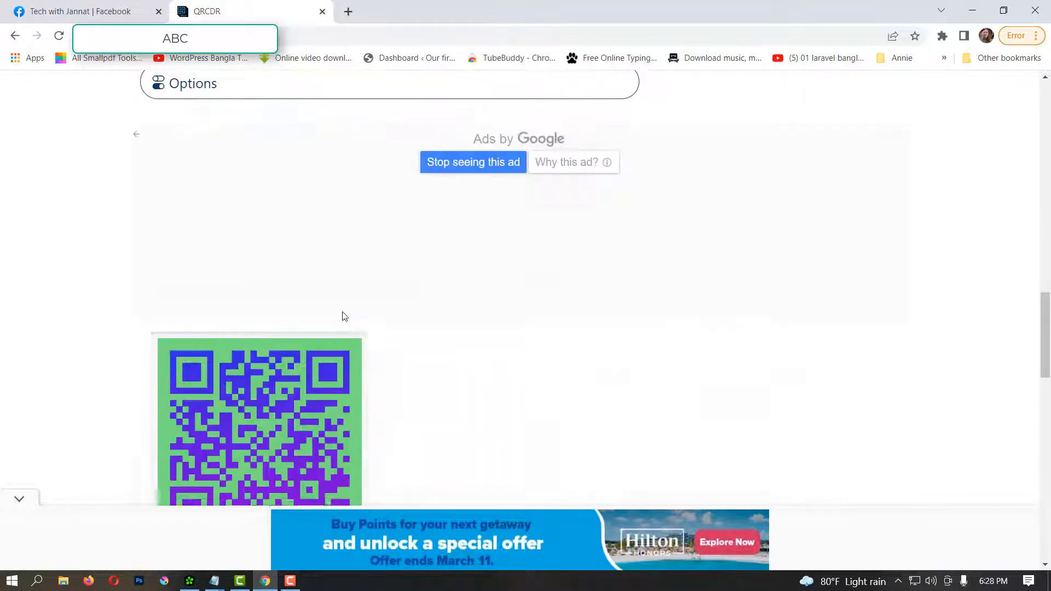
scroll(345, 317, "down", 5)
scroll(328, 378, "up", 10)
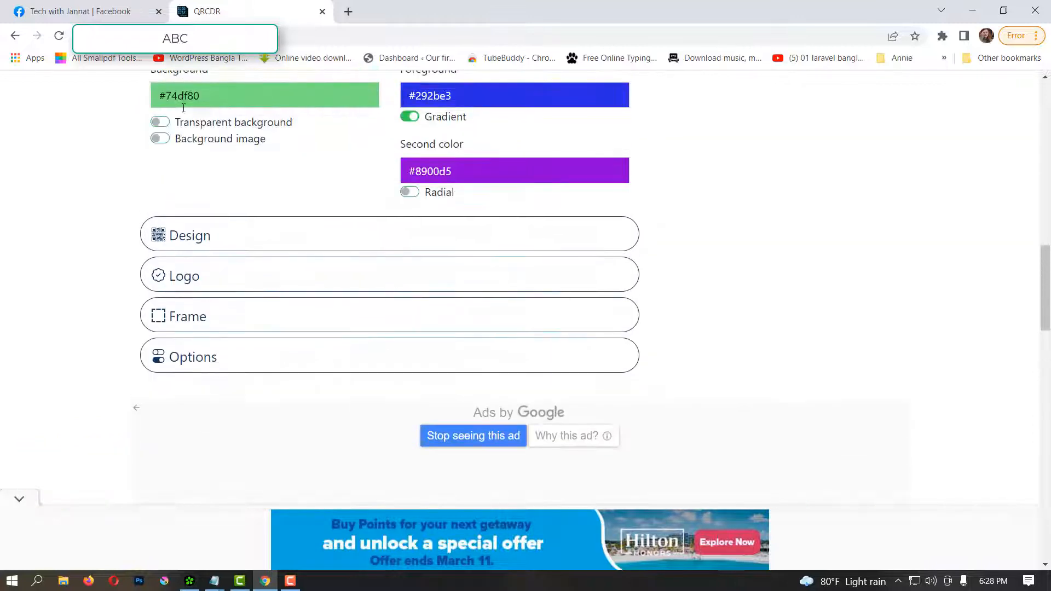
scroll(183, 107, "up", 1)
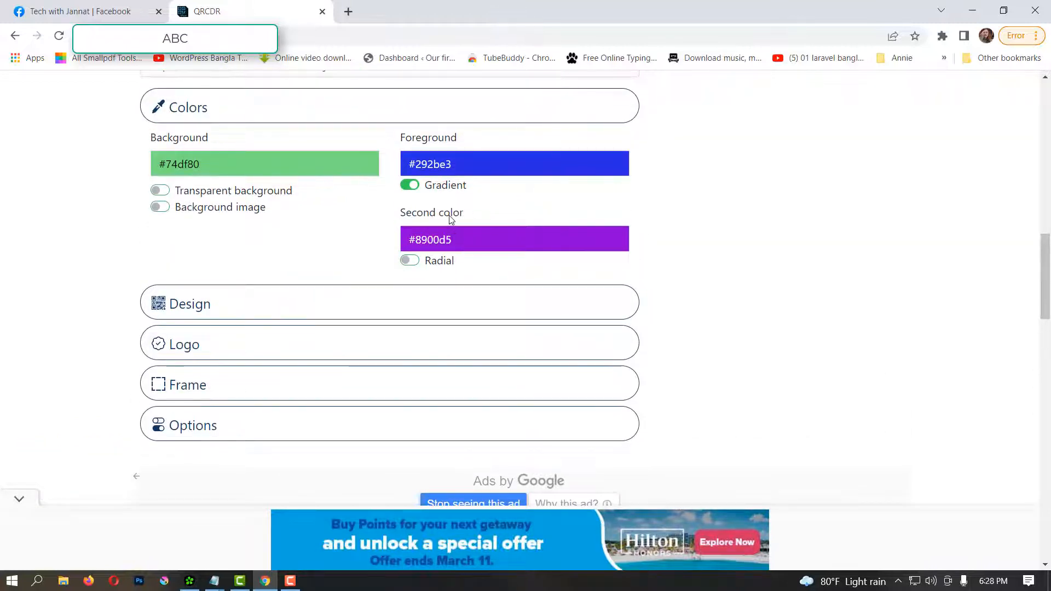
left_click(326, 295)
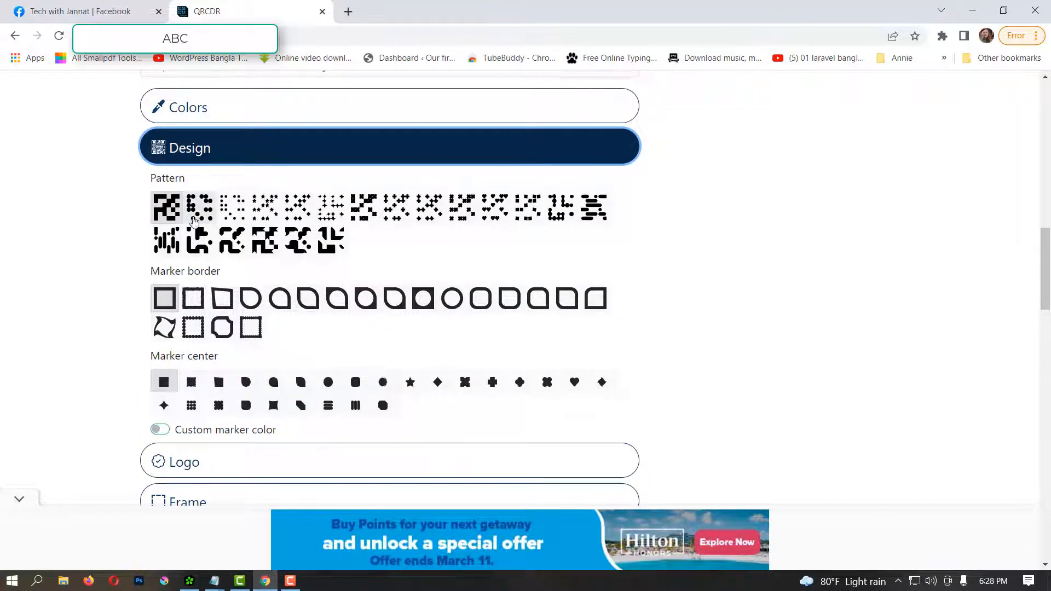
scroll(250, 354, "down", 10)
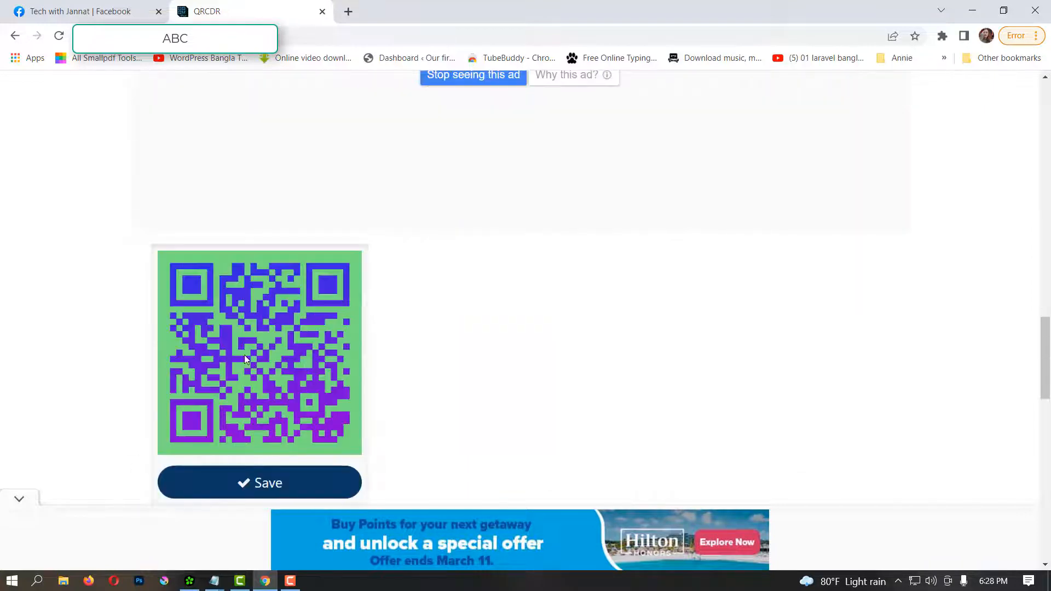
scroll(268, 338, "up", 10)
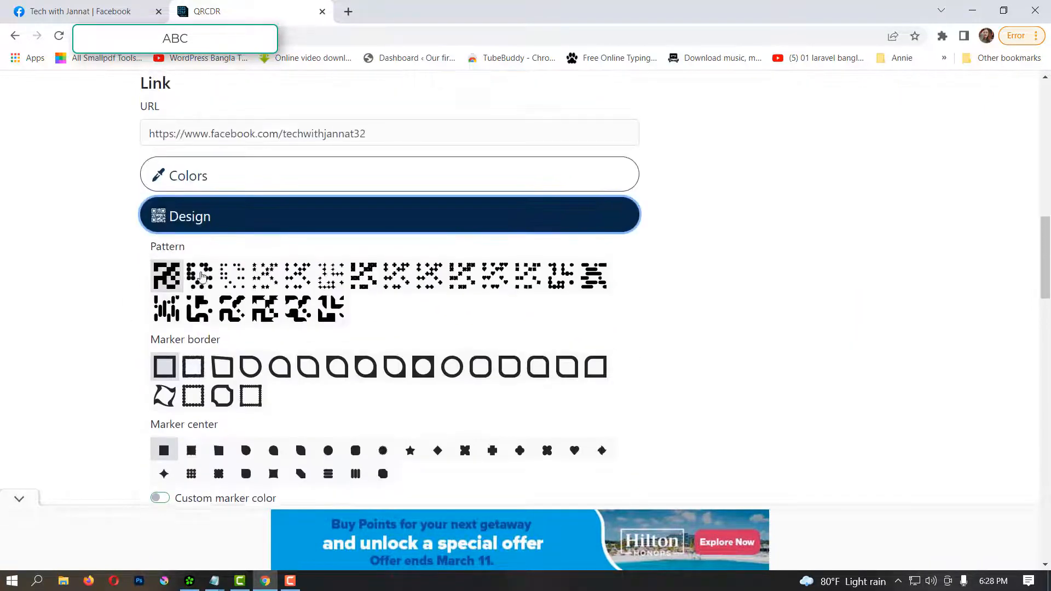
Step: Try the large round-dot pattern and the small-dot pattern on the QR code, checking the preview for each
left_click(197, 281)
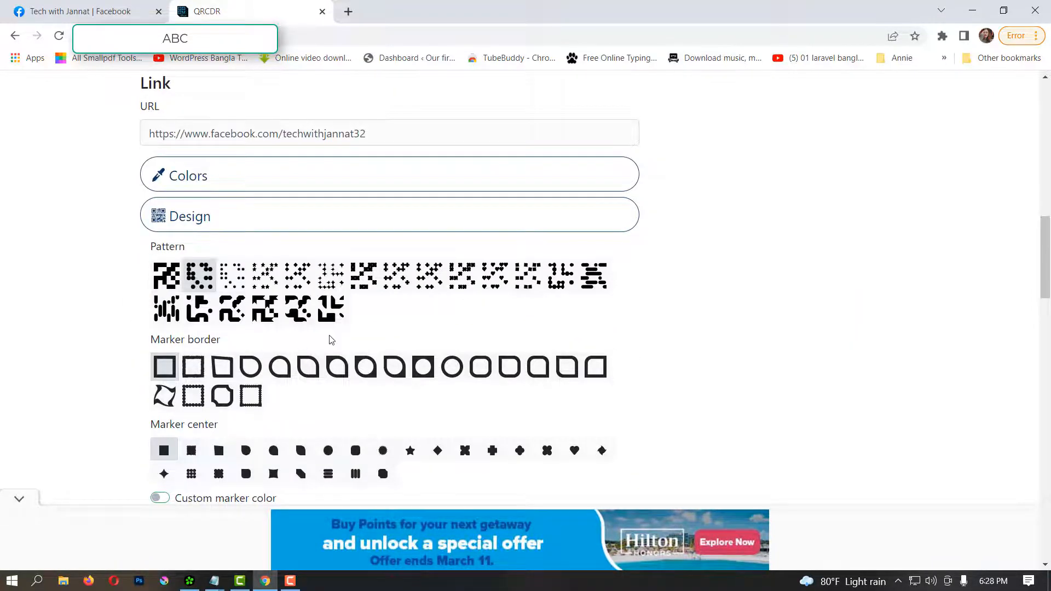
scroll(331, 339, "down", 10)
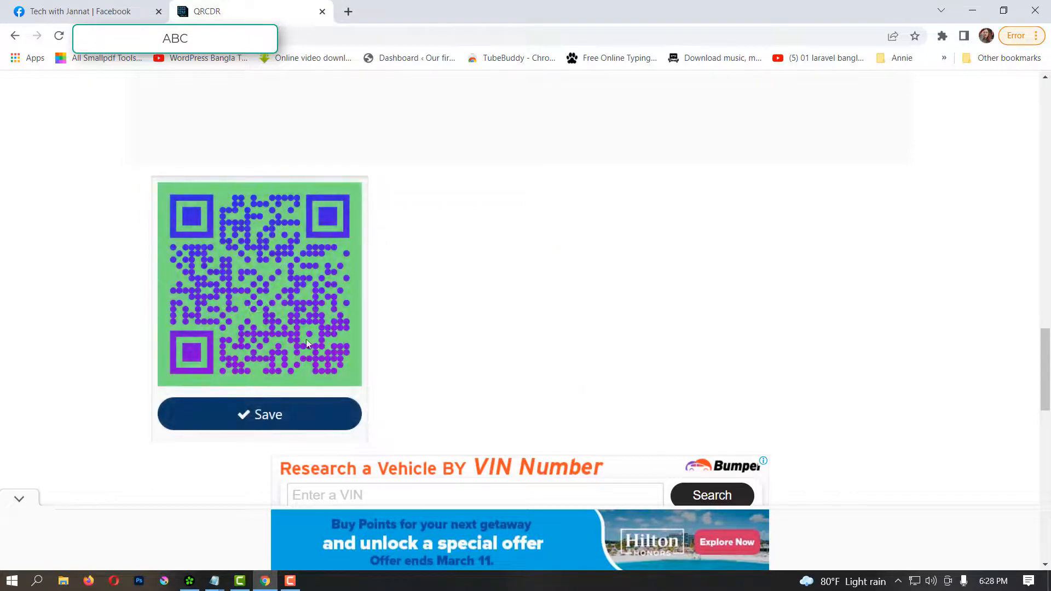
scroll(272, 330, "up", 10)
left_click(247, 289)
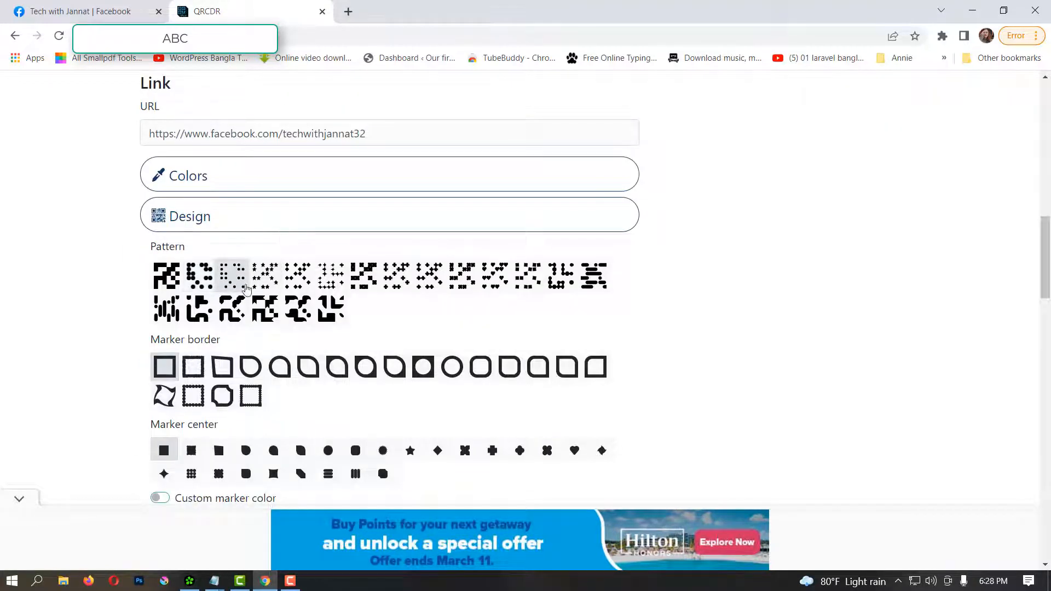
scroll(464, 386, "down", 10)
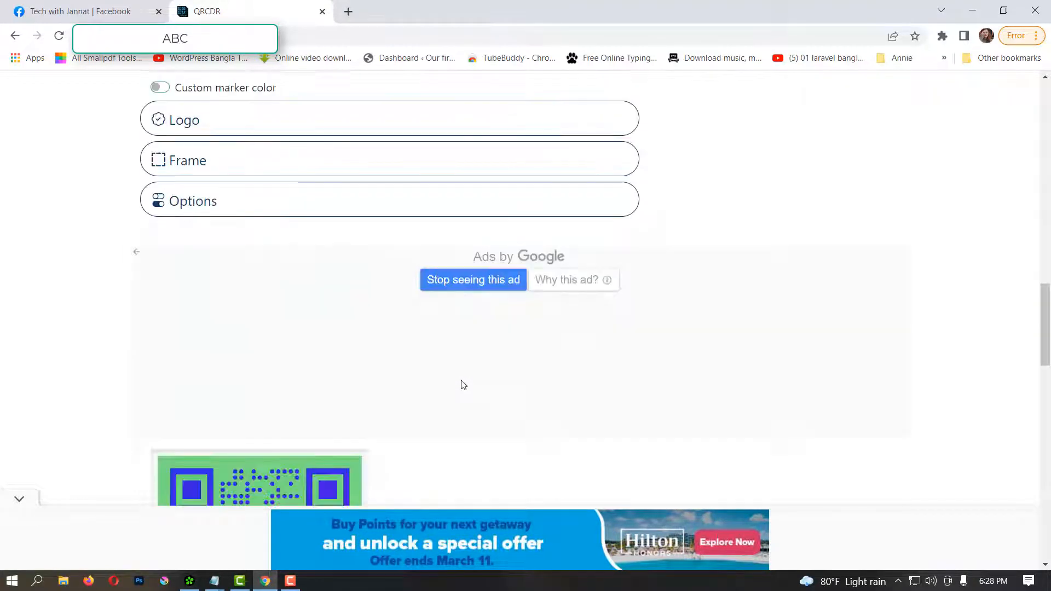
scroll(268, 405, "up", 10)
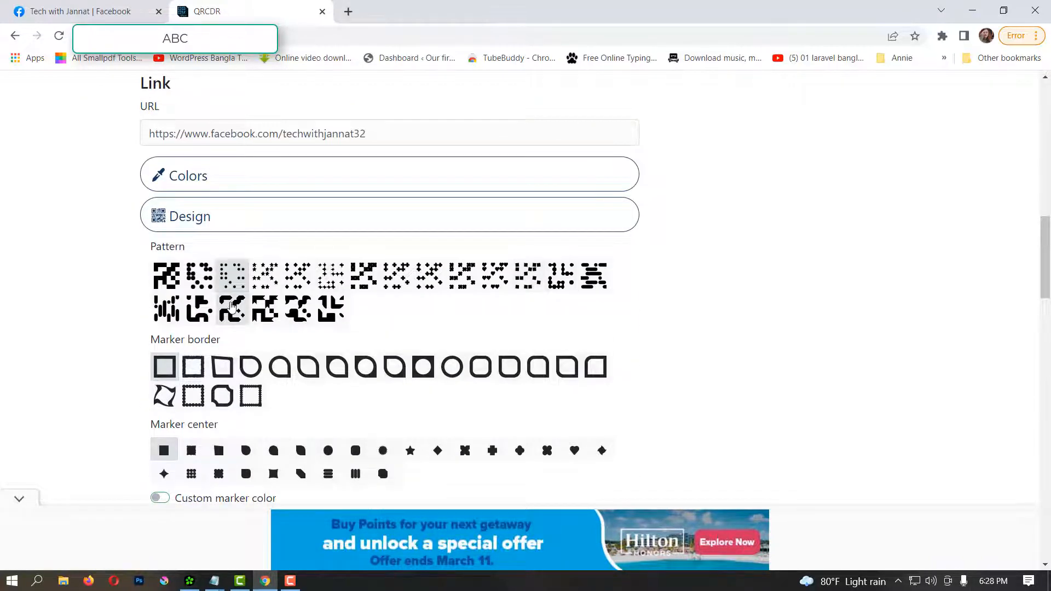
Step: Set the QR code's pattern to the connected shape third in the second row of patterns and check the preview
left_click(224, 317)
scroll(274, 329, "down", 10)
scroll(258, 333, "up", 2)
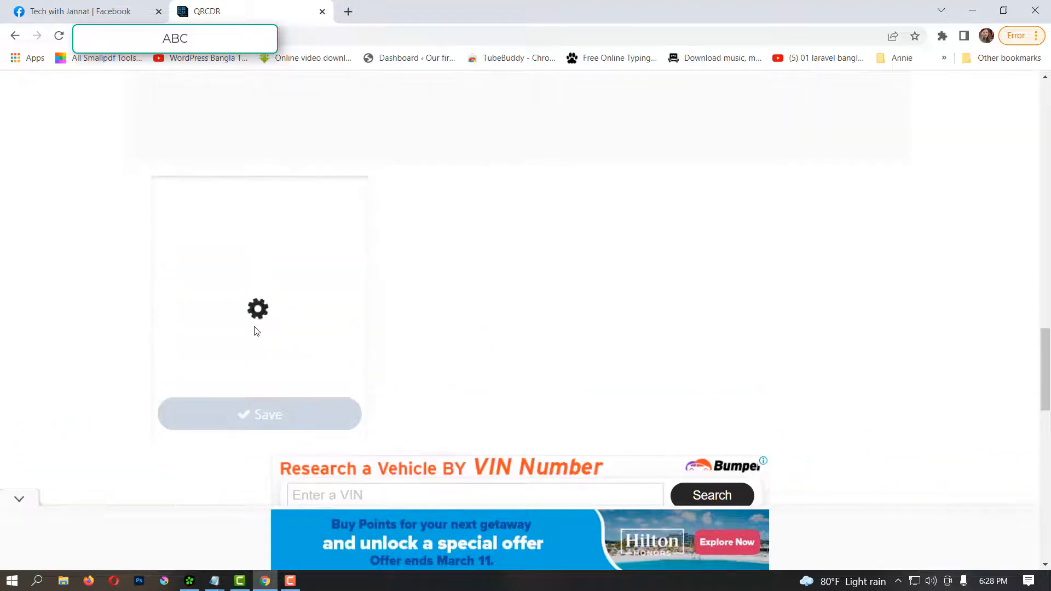
scroll(399, 342, "up", 8)
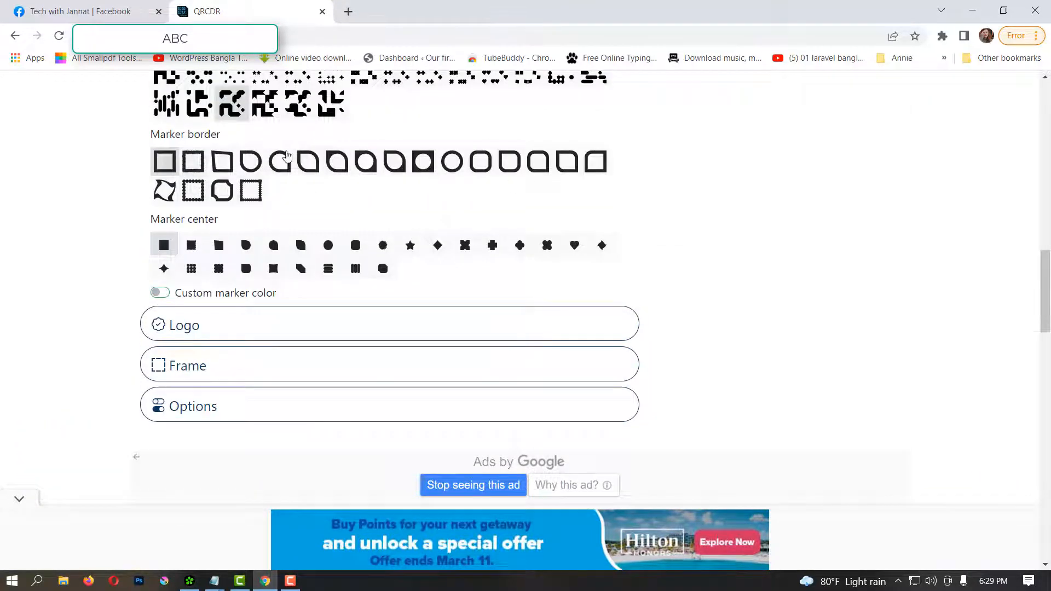
scroll(266, 195, "down", 5)
scroll(267, 195, "down", 2)
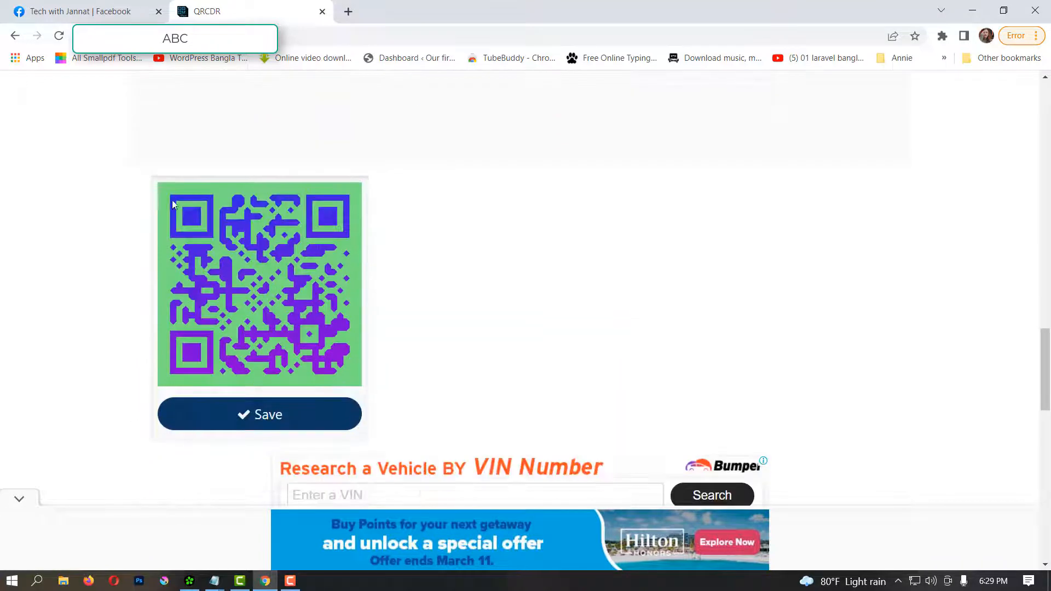
scroll(207, 216, "up", 6)
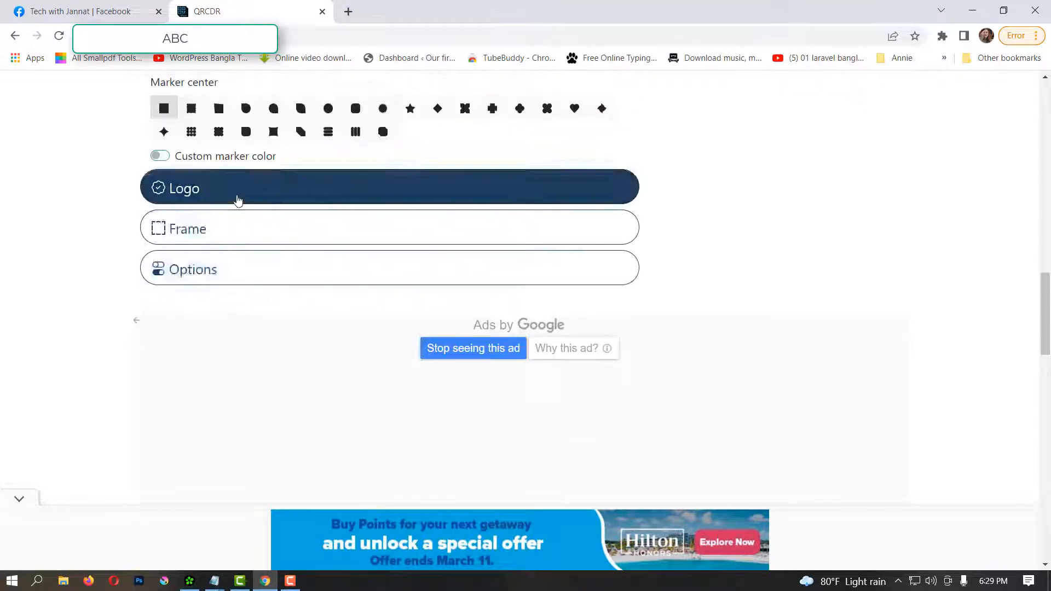
Step: Try the skewed-square, teardrop and leaf-shaped marker borders on the QR code and compare them in the preview
left_click(217, 235)
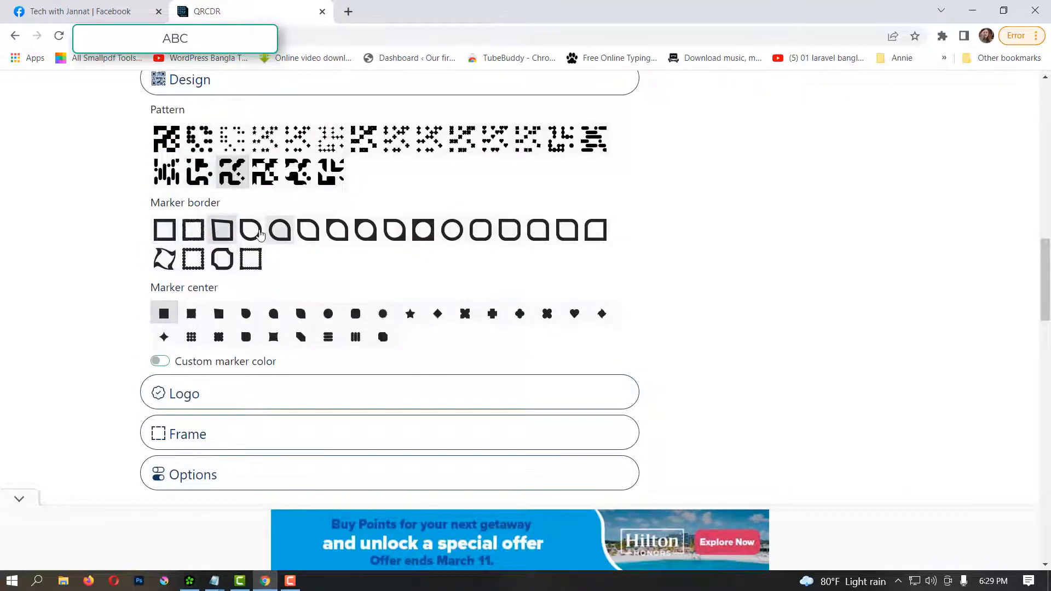
left_click(255, 234)
scroll(277, 262, "down", 6)
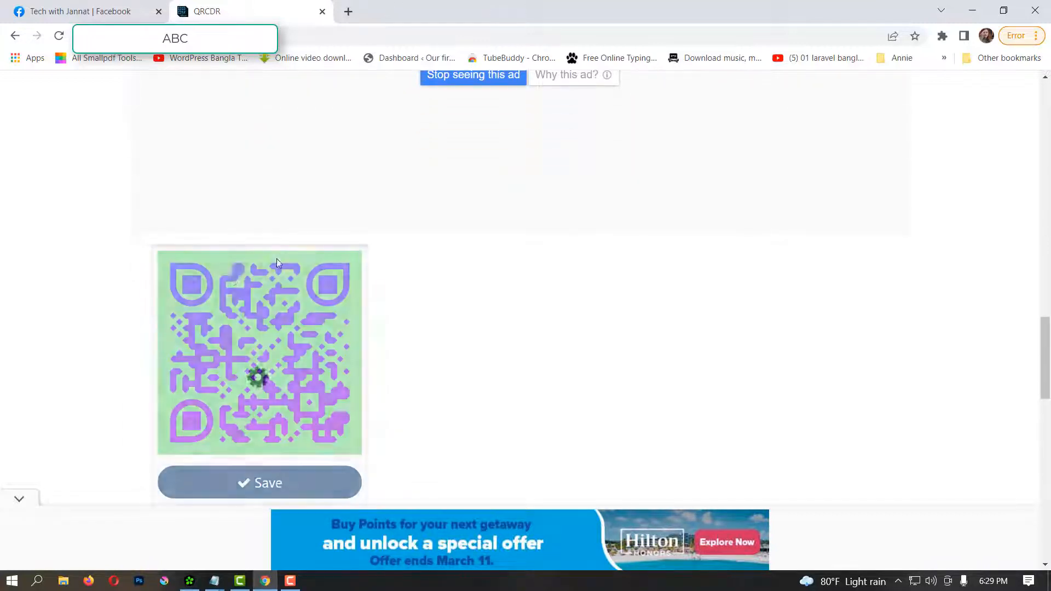
scroll(273, 368, "up", 6)
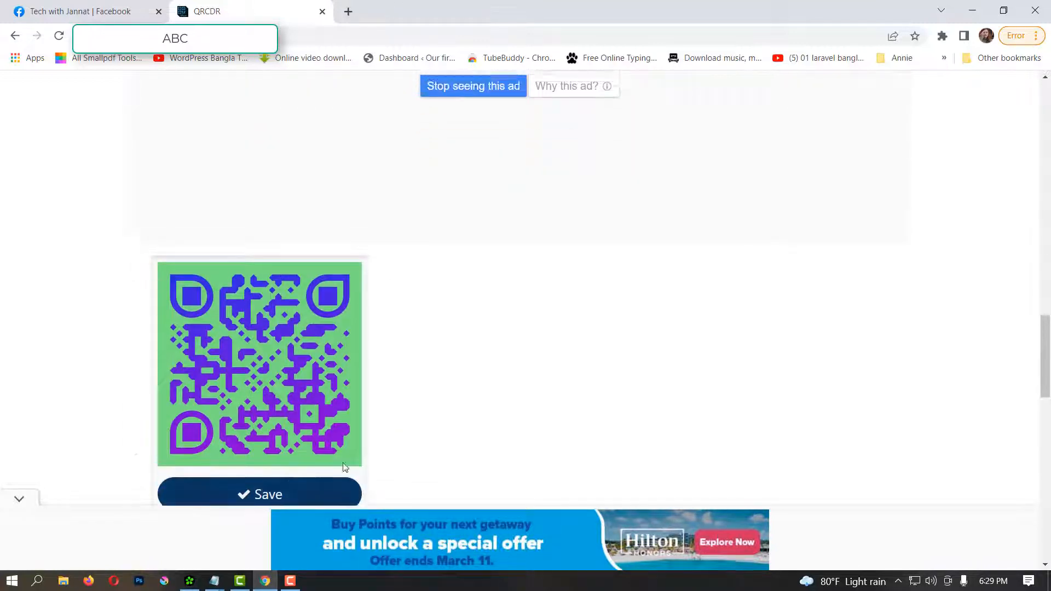
left_click(394, 377)
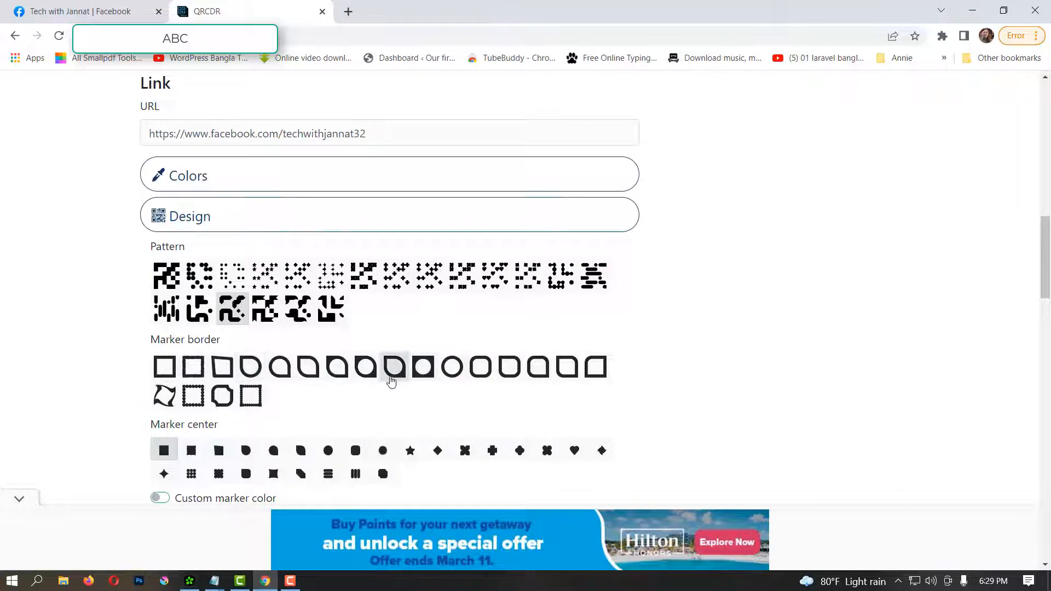
scroll(356, 405, "down", 7)
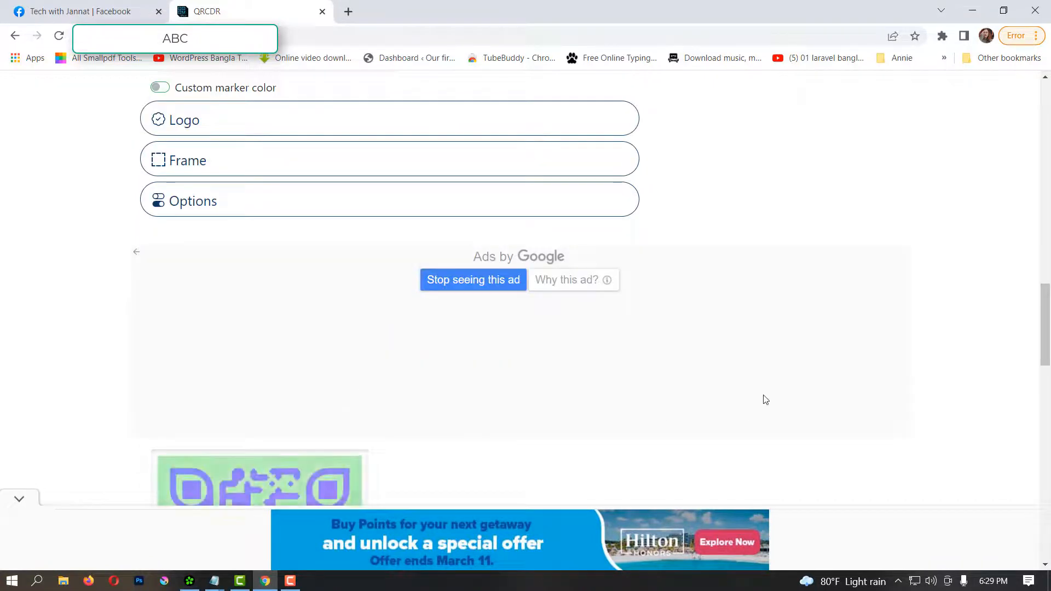
scroll(439, 430, "down", 5)
scroll(299, 270, "up", 10)
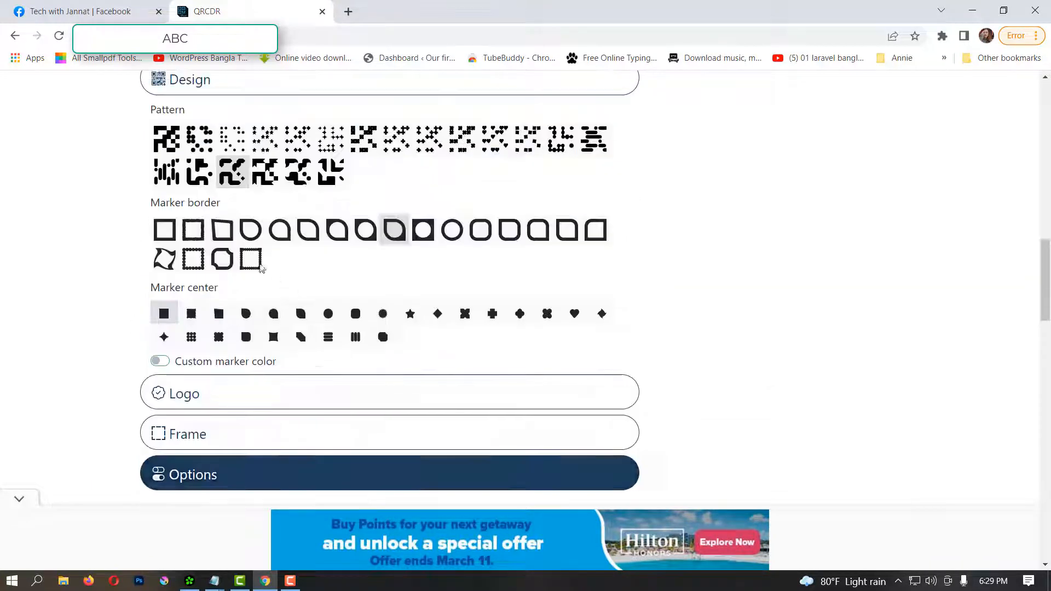
Step: Set the marker border to the wavy flag shape and check the QR code preview
left_click(165, 261)
scroll(307, 301, "down", 10)
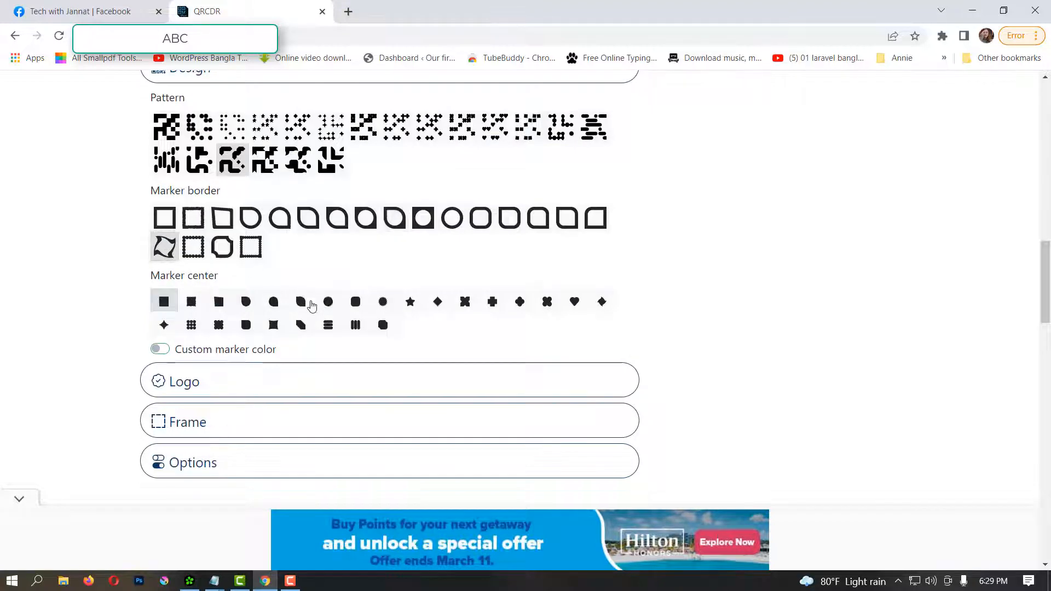
scroll(233, 242, "up", 10)
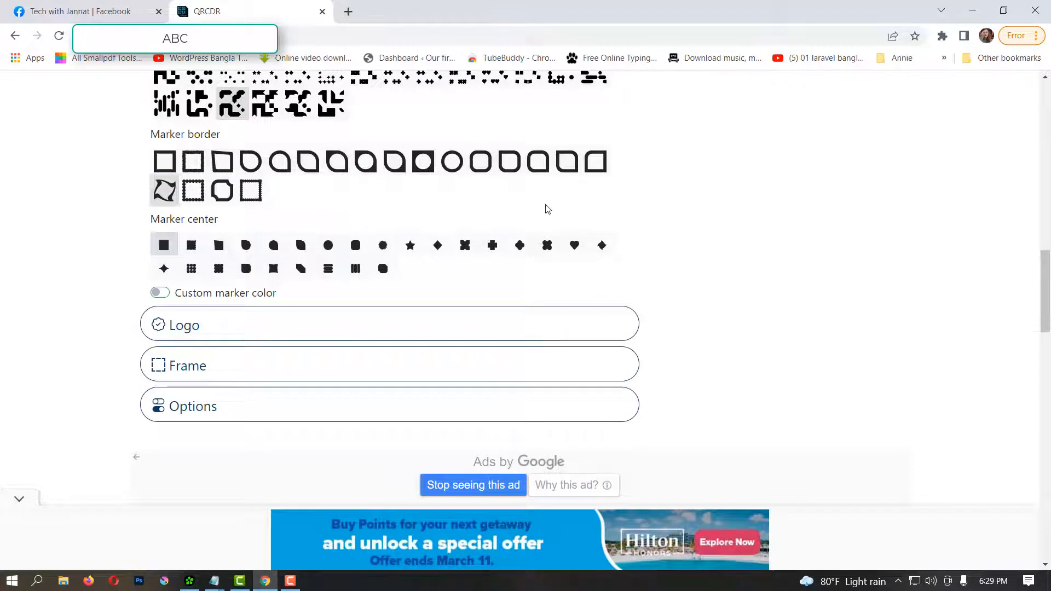
Step: Try the star shape as the marker center and check it in the QR code preview
left_click(410, 245)
scroll(356, 298, "down", 7)
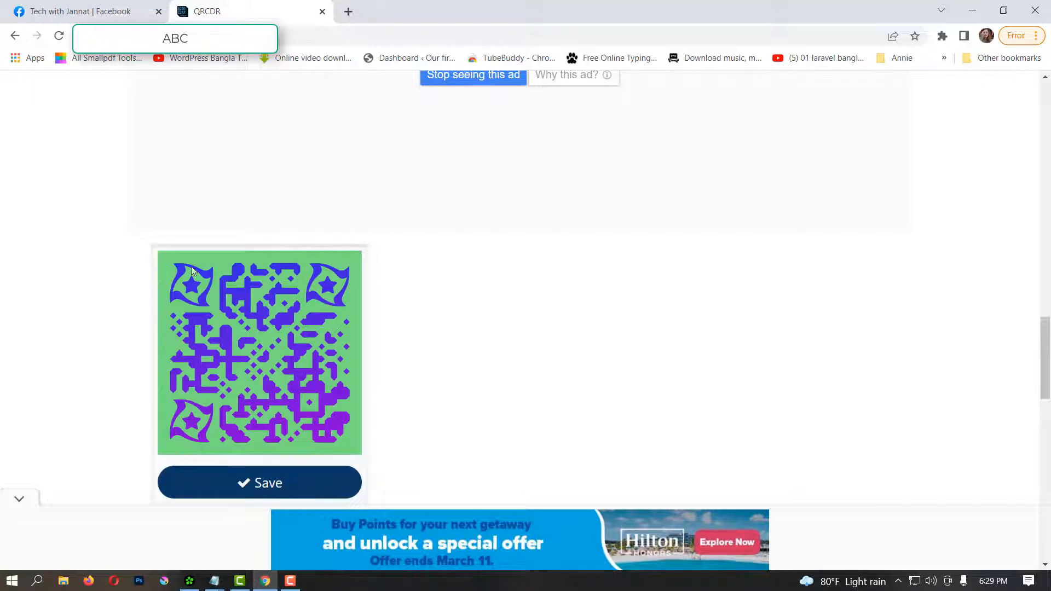
scroll(390, 323, "up", 4)
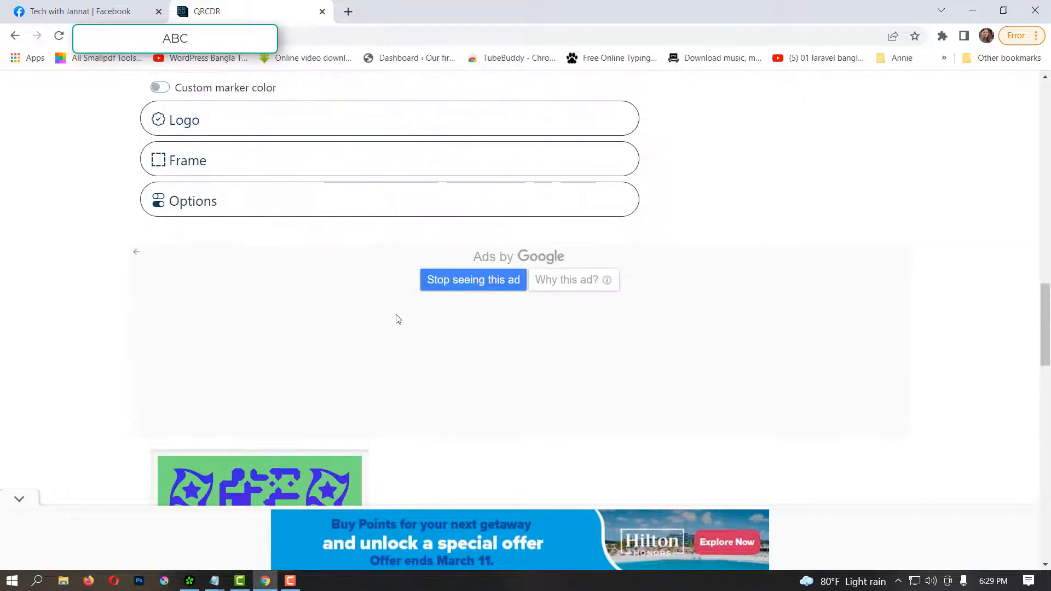
scroll(393, 337, "up", 3)
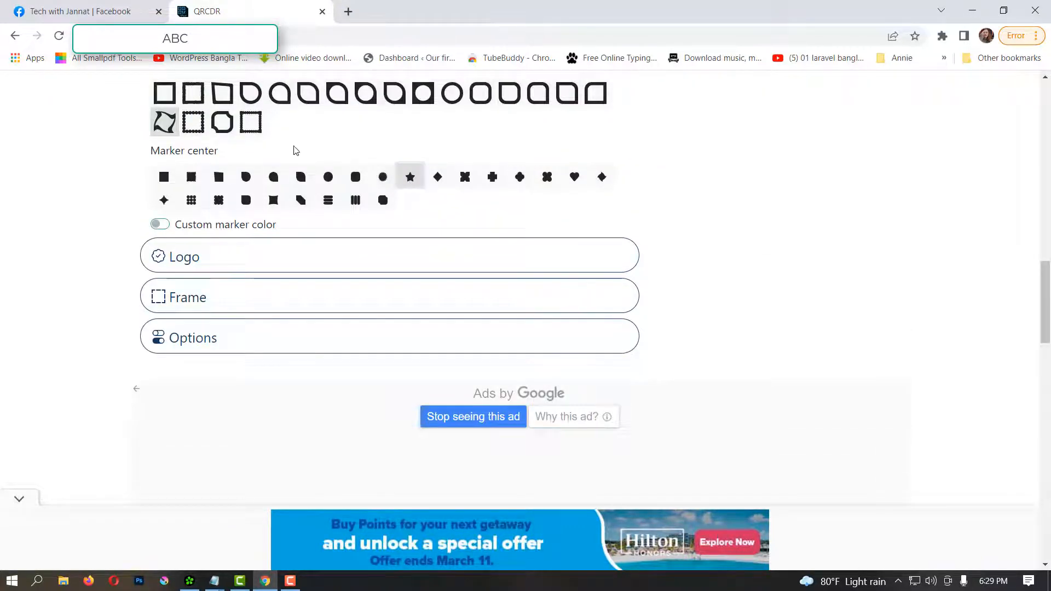
Step: Set the marker center to the plus-shaped cross and check the QR code preview
left_click(492, 177)
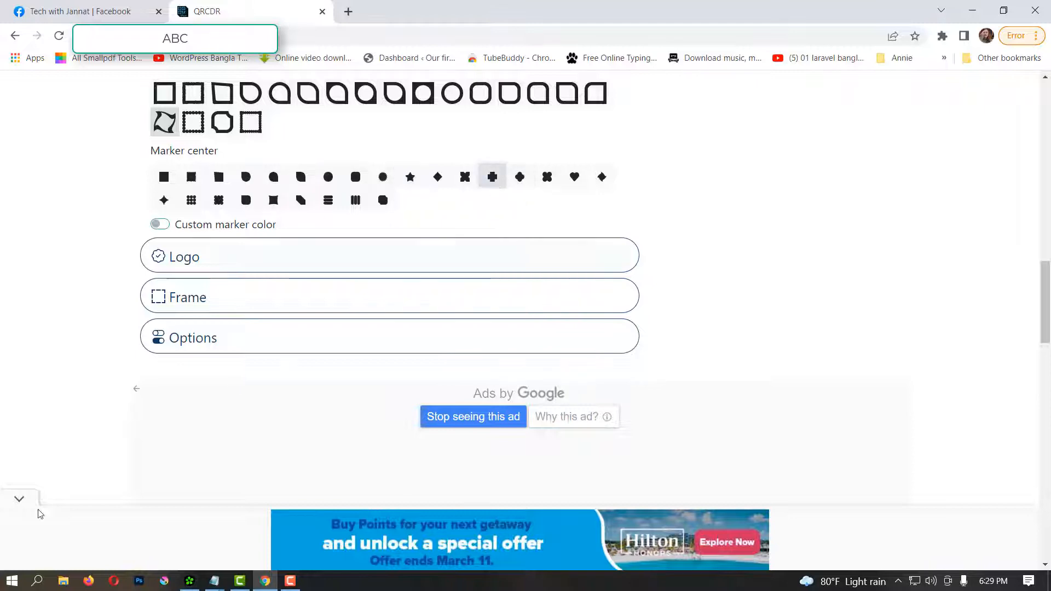
scroll(147, 407, "down", 2)
scroll(147, 407, "down", 4)
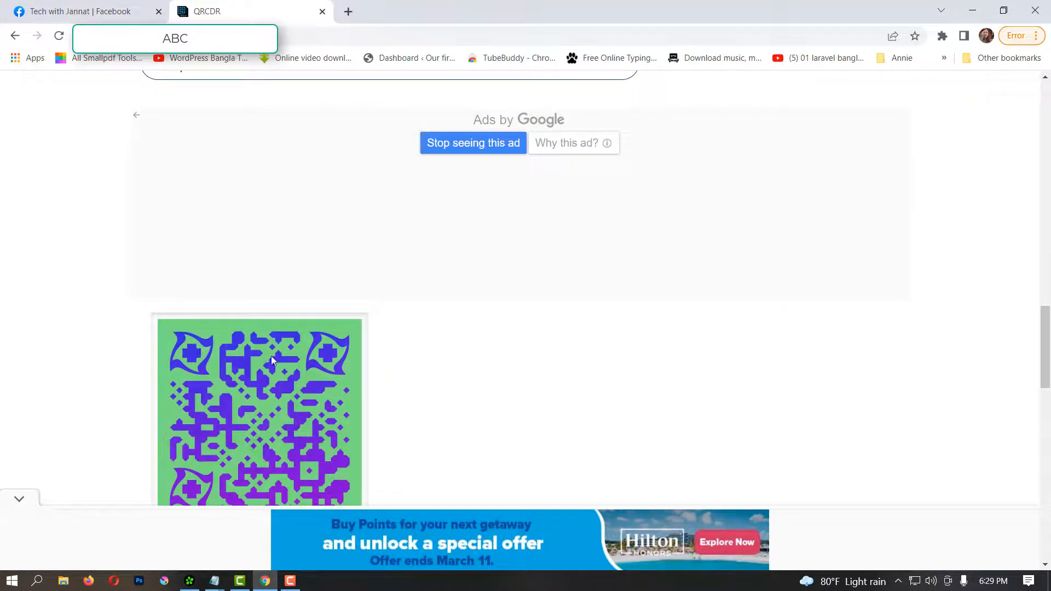
scroll(235, 441, "up", 4)
scroll(248, 439, "up", 3)
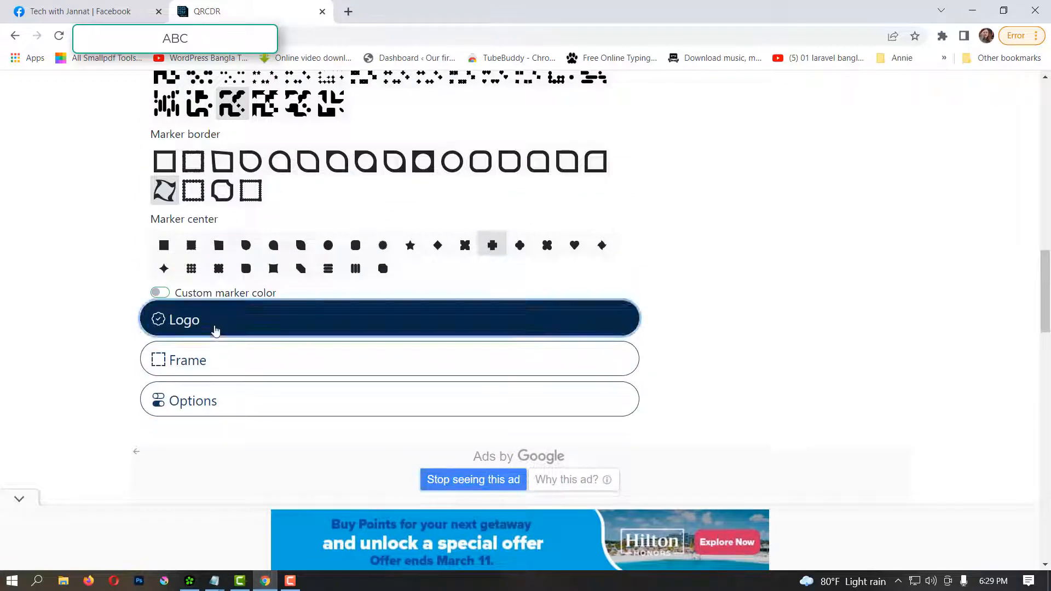
Step: Add the WhatsApp logo as the QR code's watermark, and look at the custom logo upload dialog without choosing a file
left_click(215, 329)
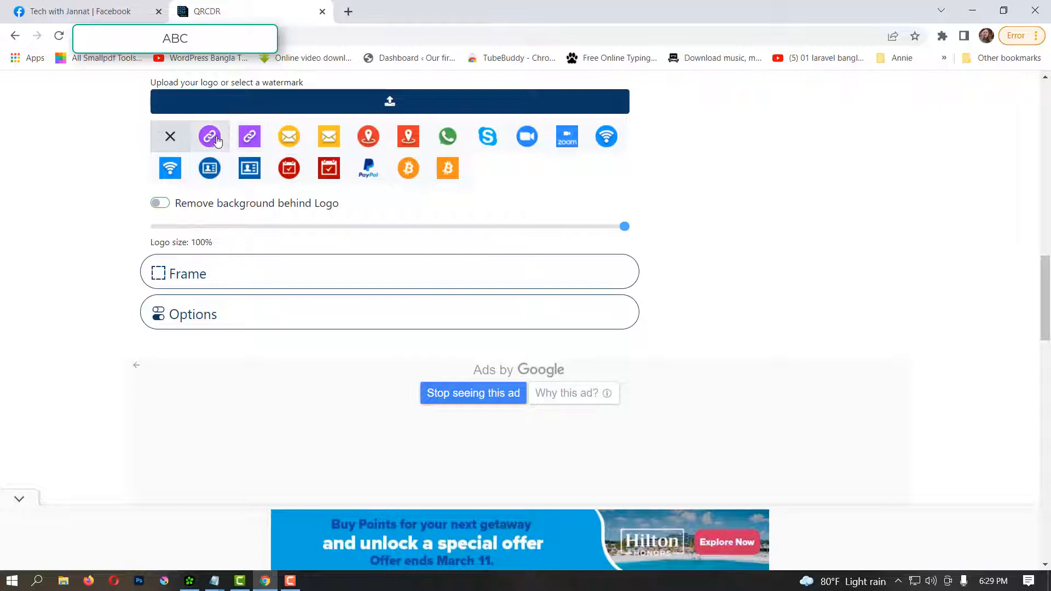
left_click(451, 140)
scroll(450, 170, "down", 5)
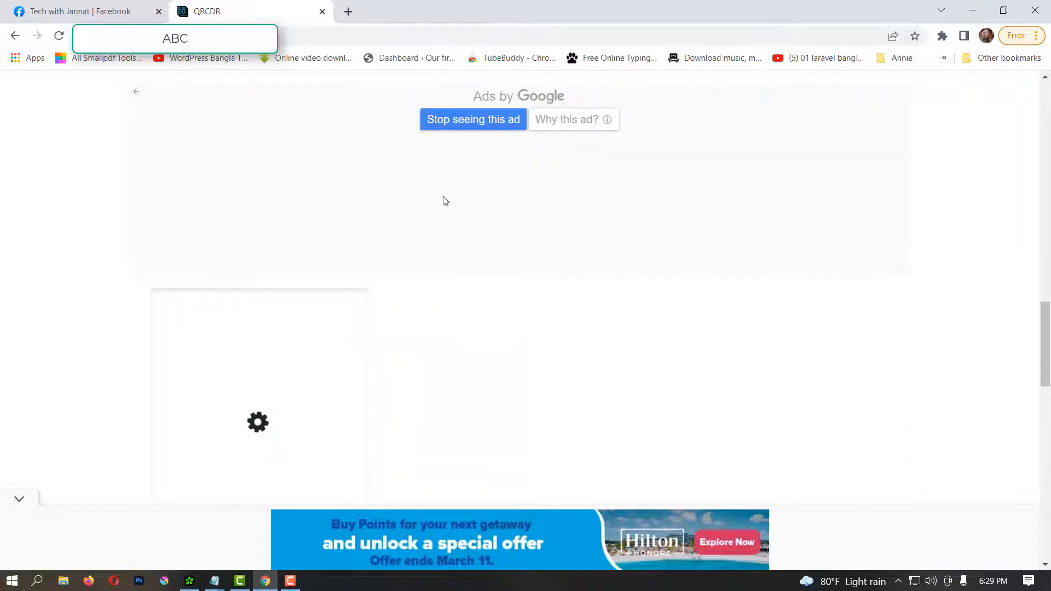
scroll(379, 359, "down", 4)
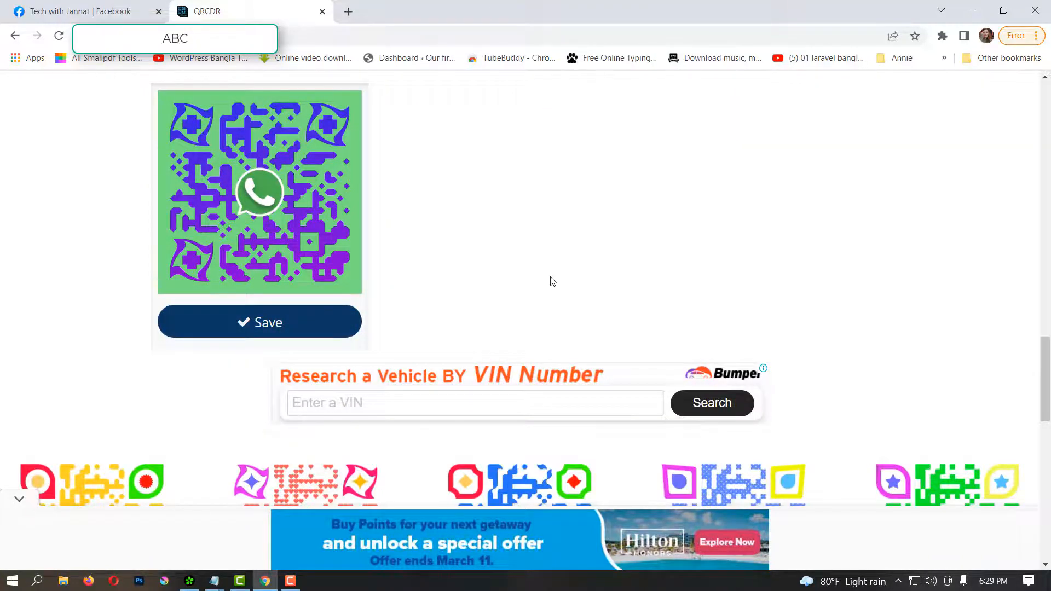
scroll(550, 282, "up", 6)
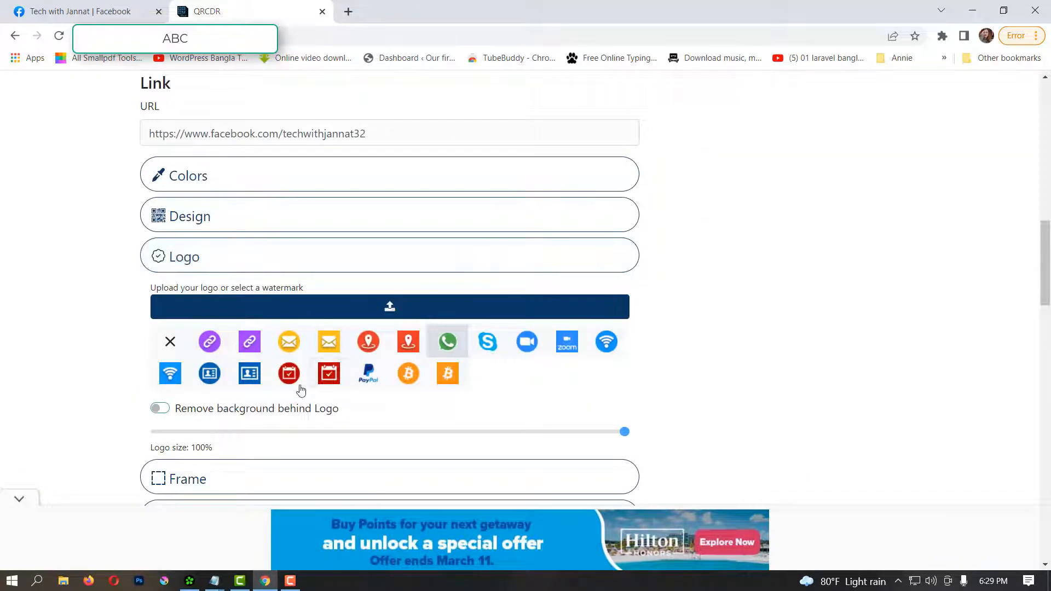
left_click(396, 313)
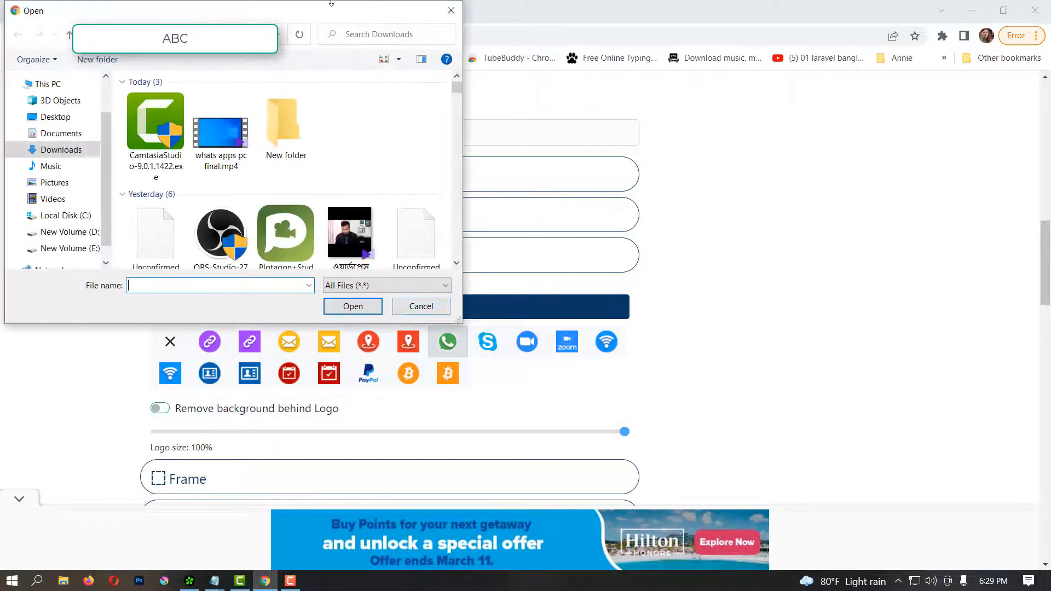
left_click(450, 11)
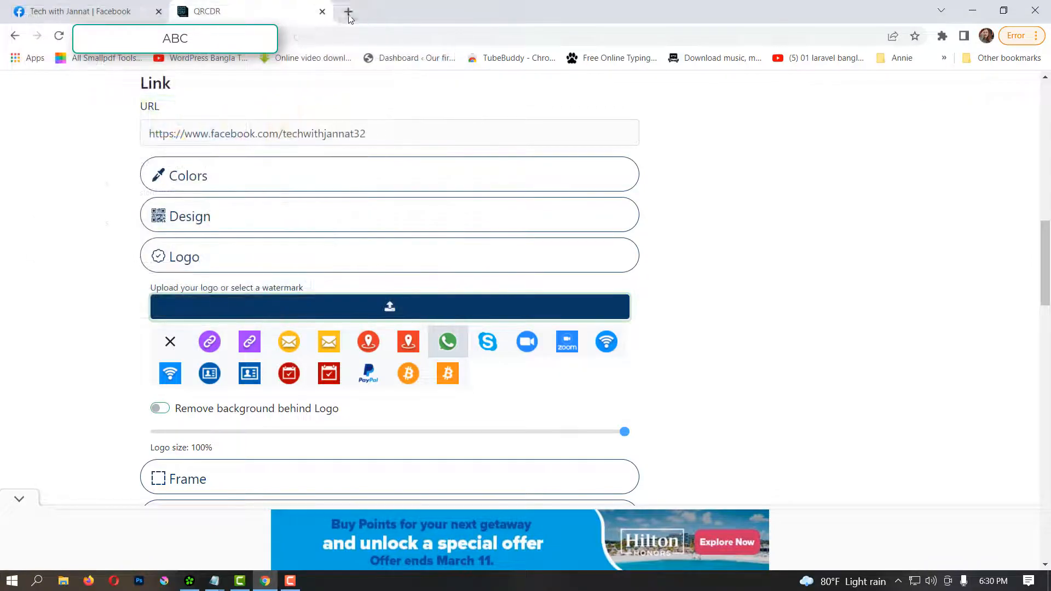
Step: Search Google Images for "fb logo png" in a new browser tab
left_click(348, 12)
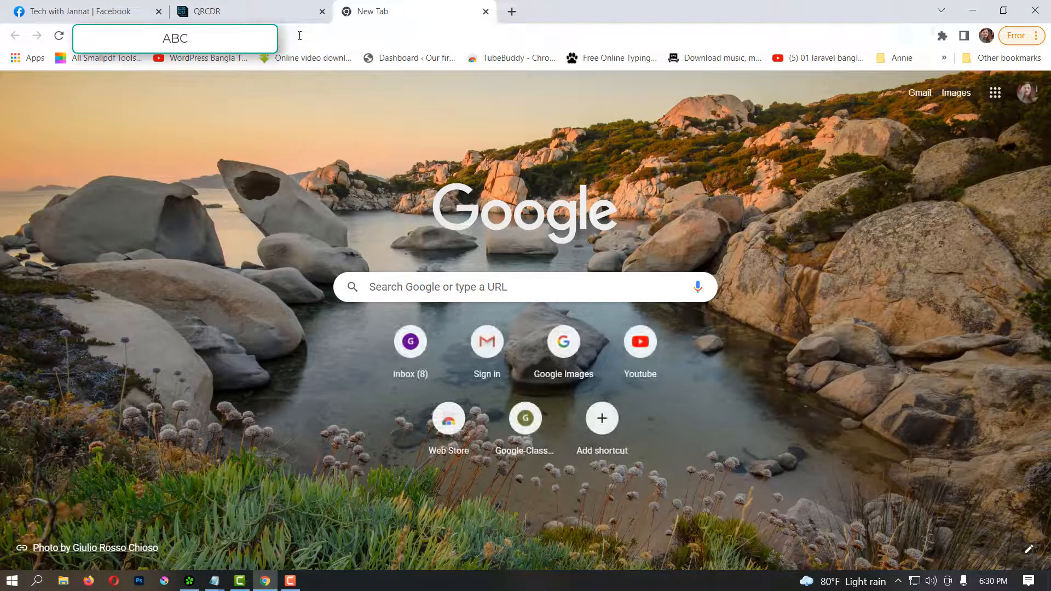
type("fb")
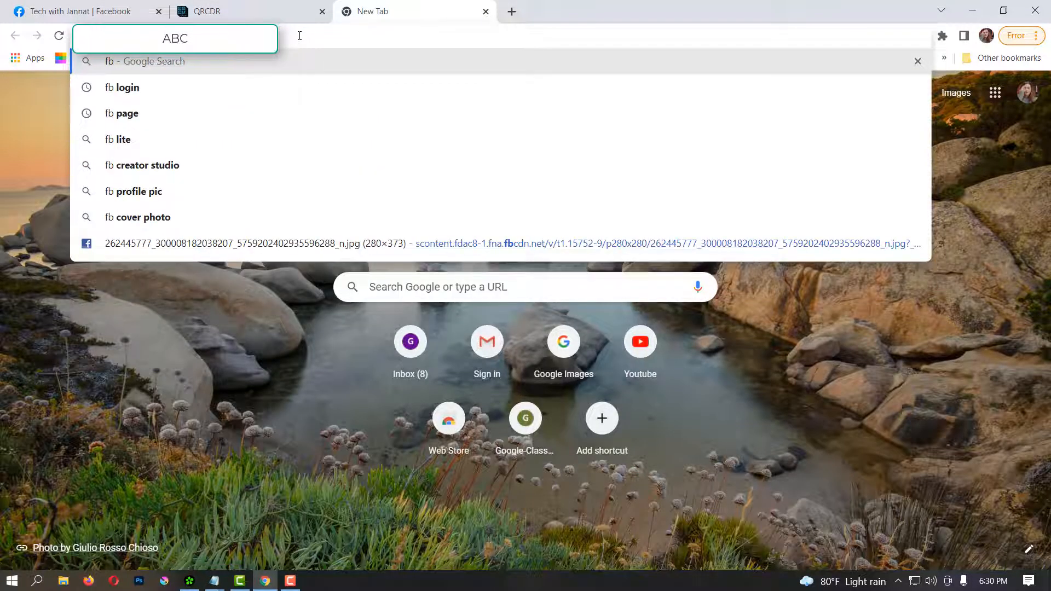
type(" logo")
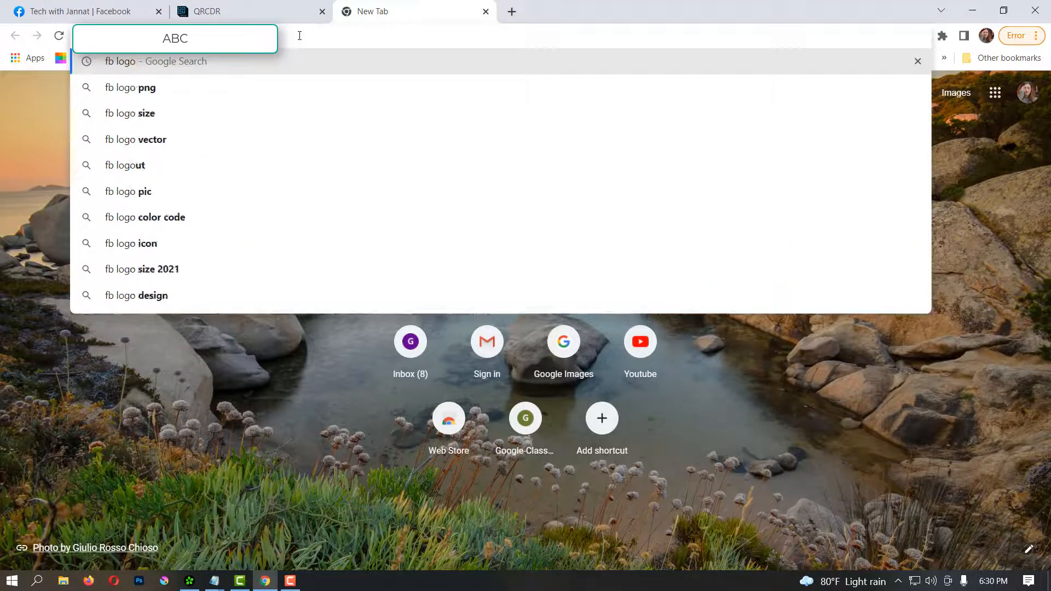
left_click(130, 87)
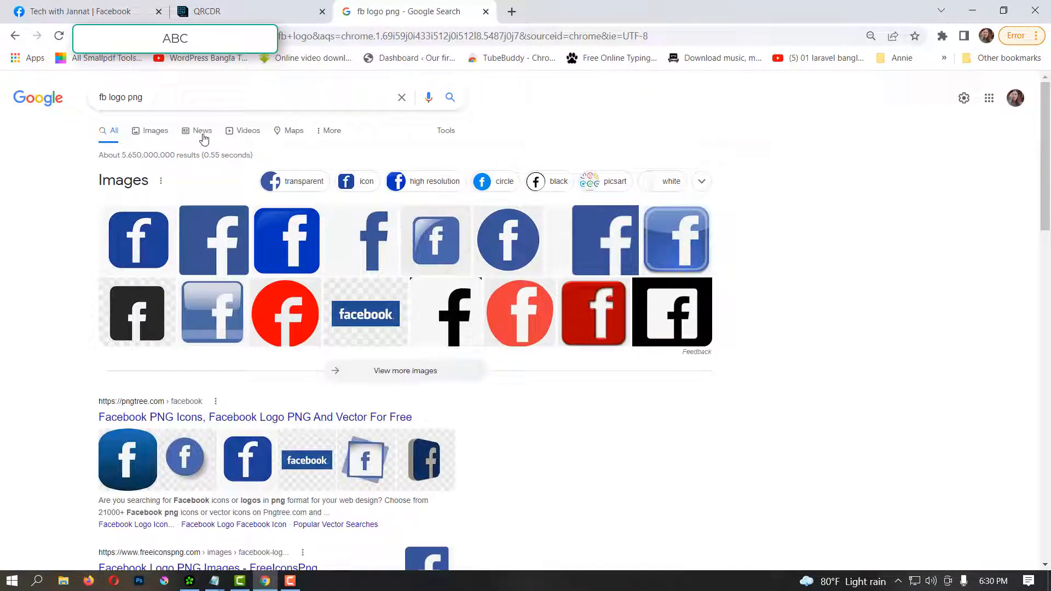
left_click(162, 138)
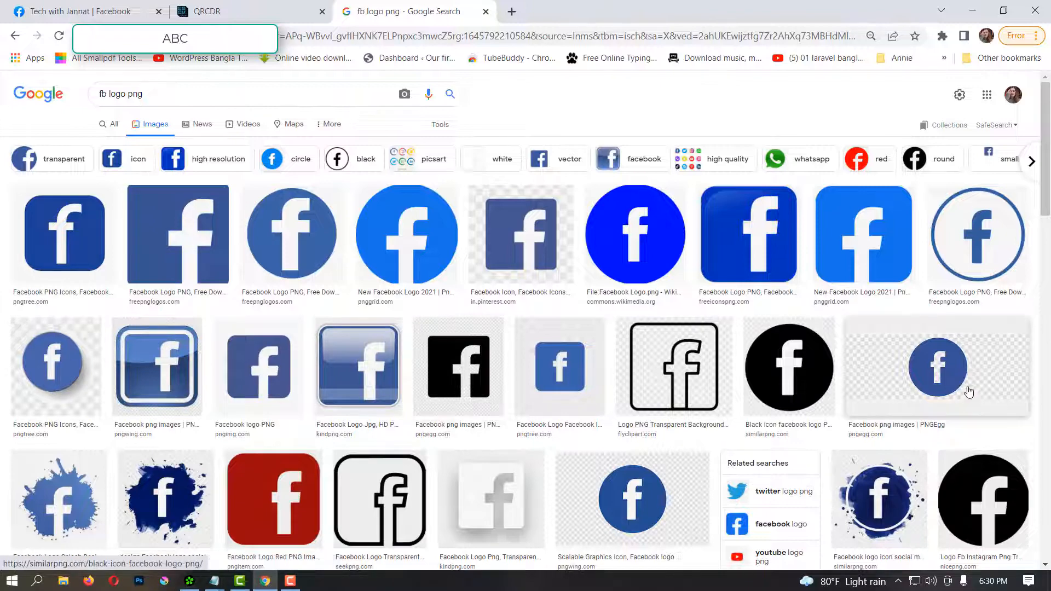
Step: Open the round blue Facebook logo from freepnglogos.com and save the image to the Downloads folder
left_click(290, 235)
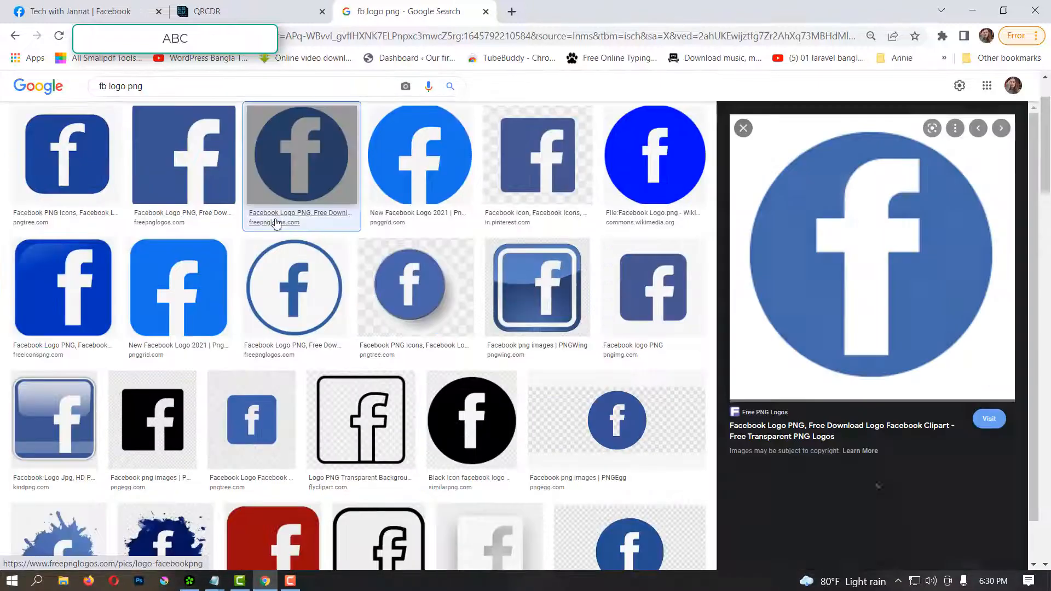
right_click(795, 237)
left_click(810, 392)
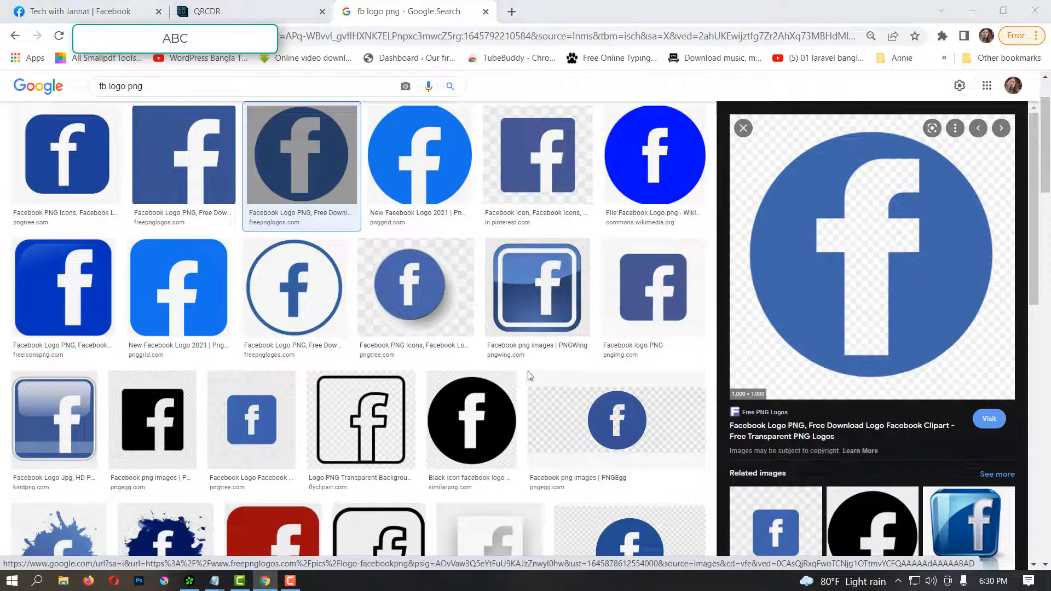
left_click(352, 305)
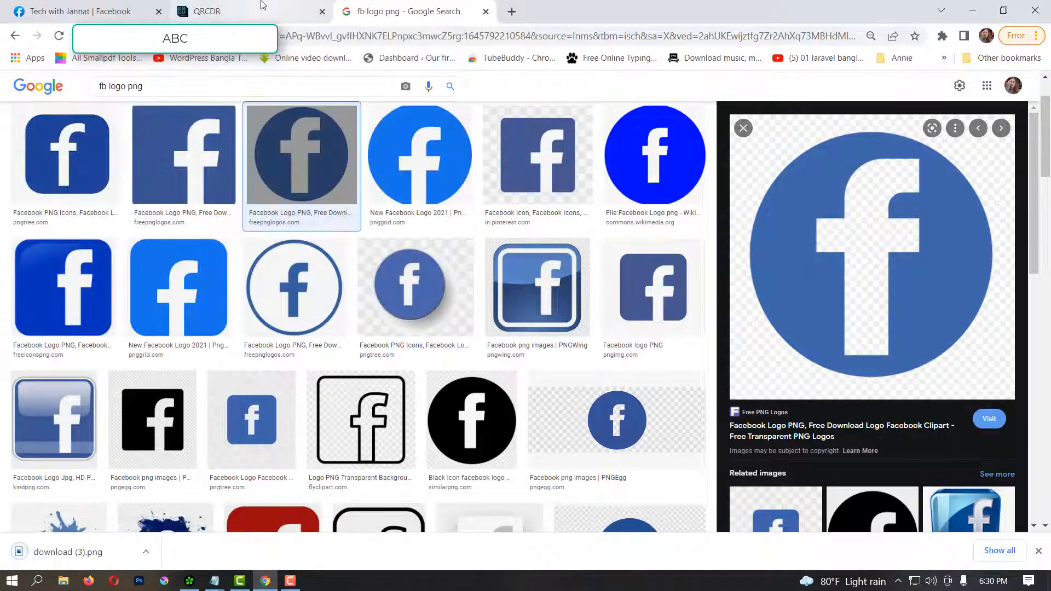
Step: Return to the QRCDR generator and upload download (3).png as the QR code's custom logo
left_click(257, 10)
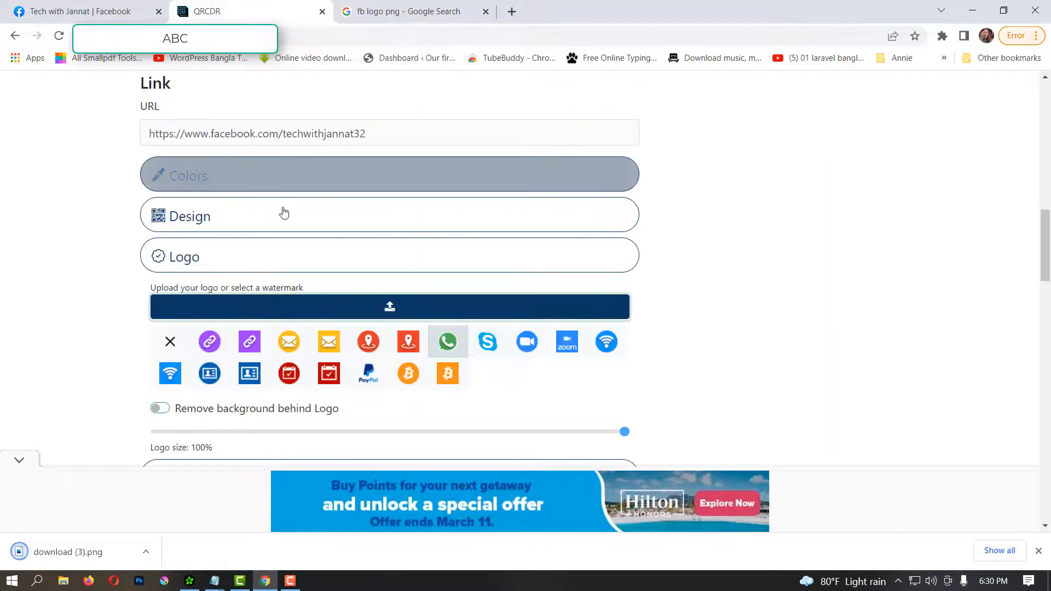
left_click(233, 254)
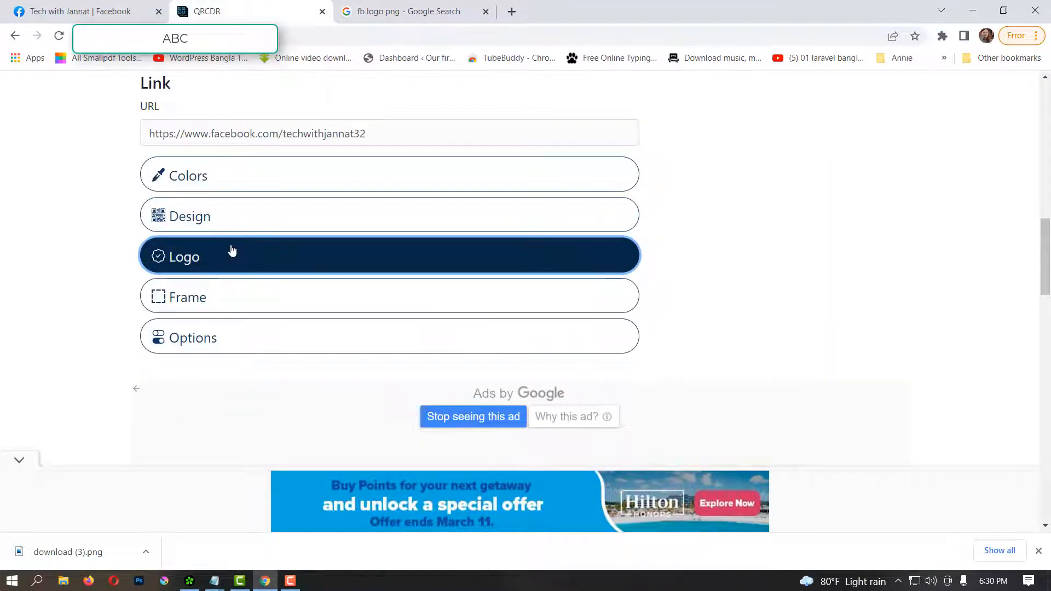
left_click(232, 251)
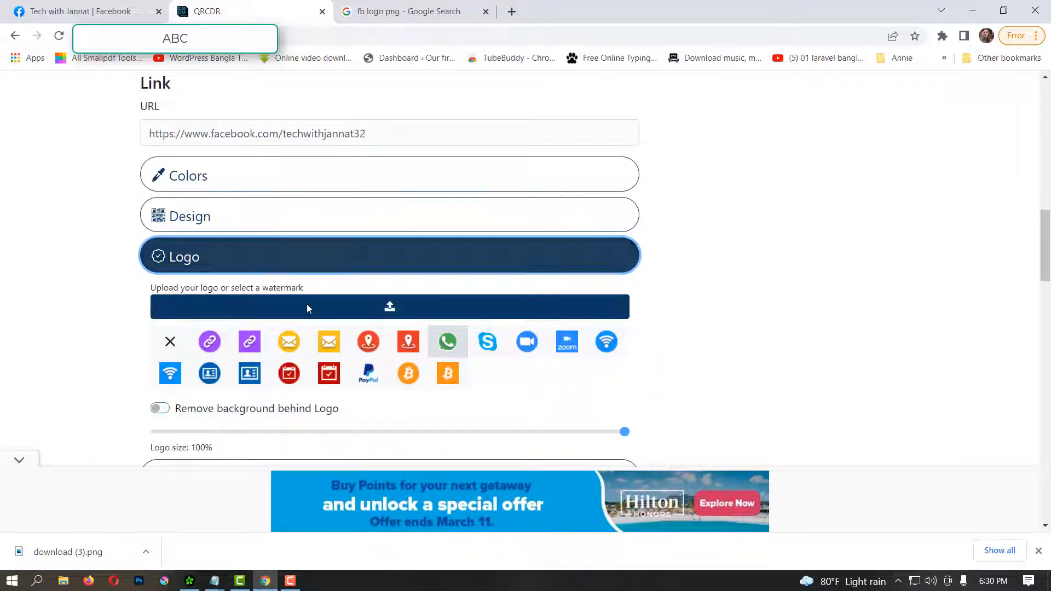
left_click(306, 304)
left_click(175, 126)
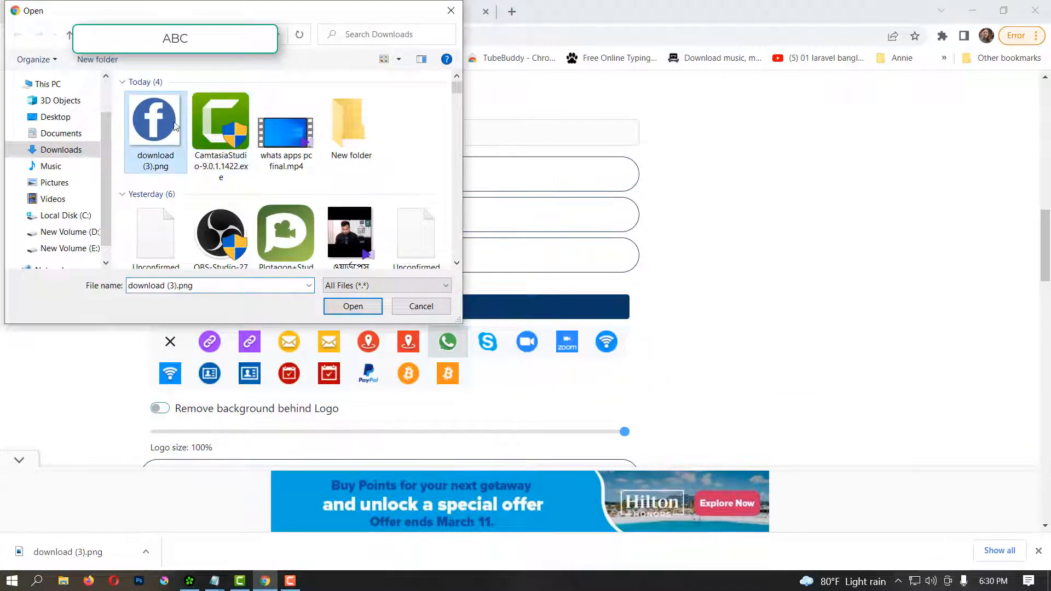
left_click(345, 307)
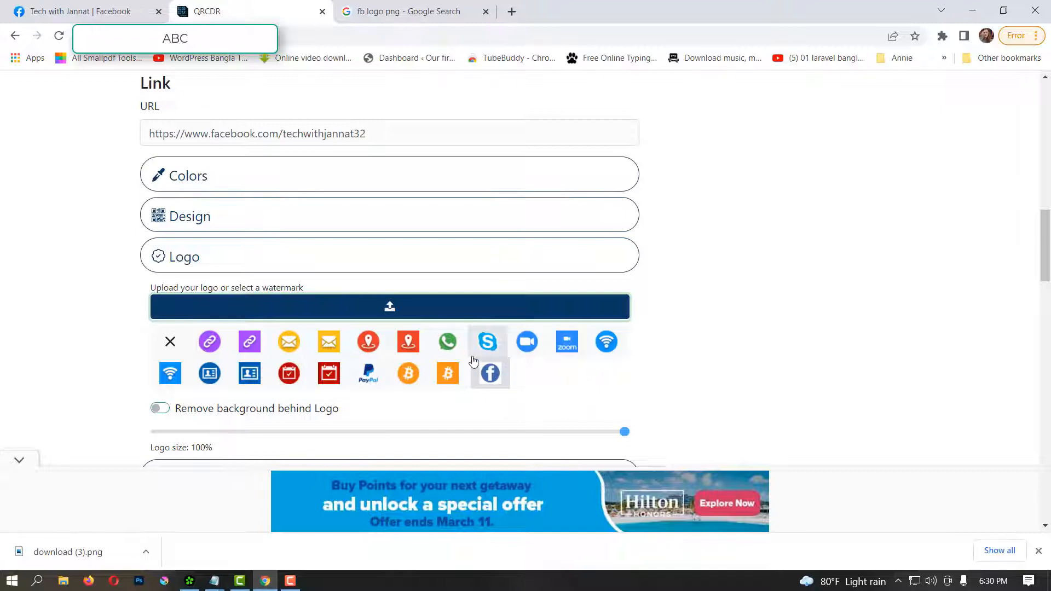
scroll(476, 361, "down", 2)
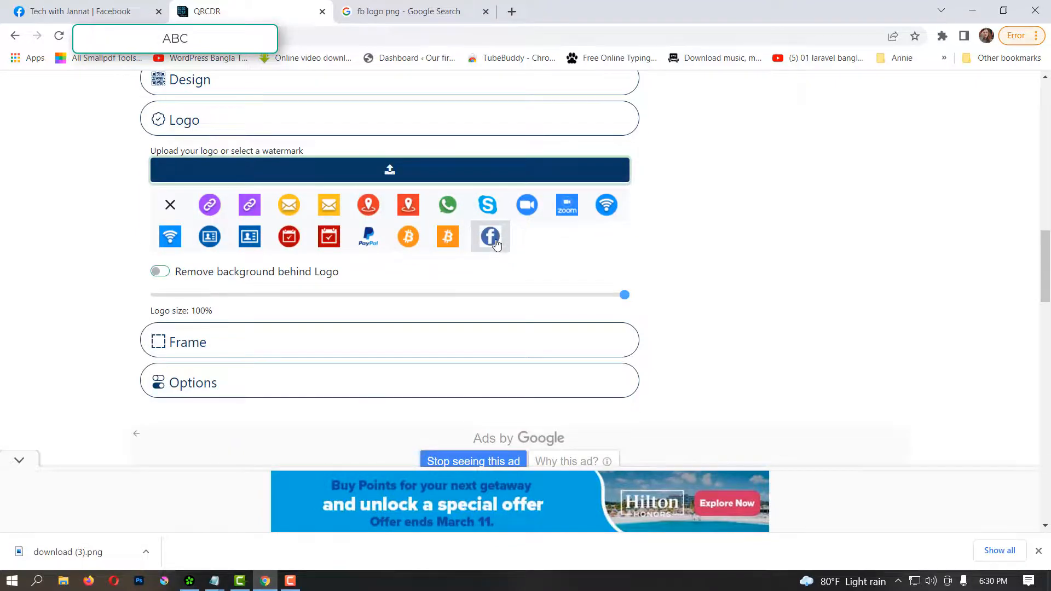
left_click(511, 11)
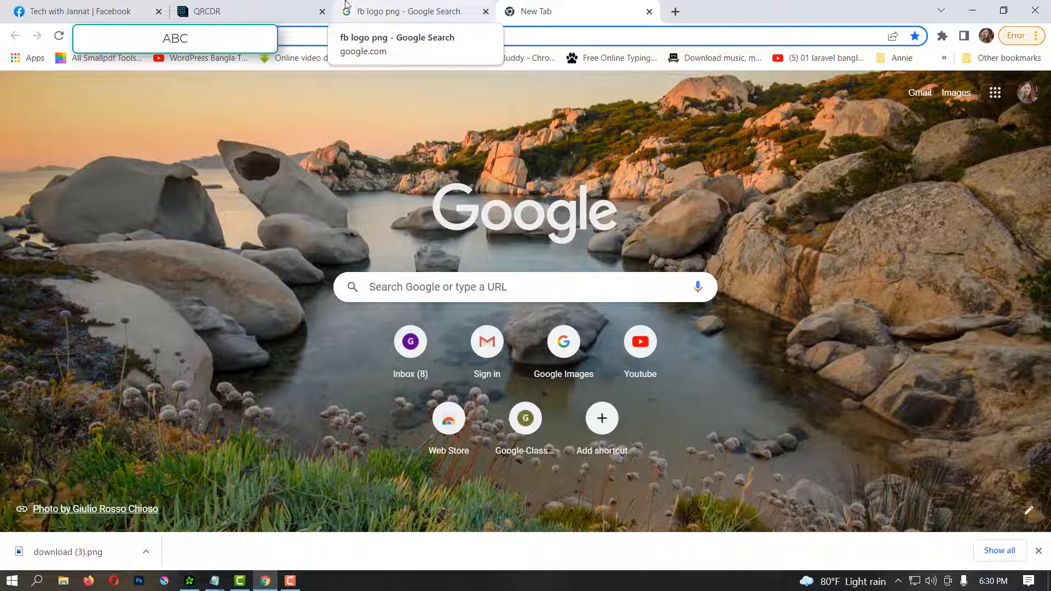
left_click(217, 12)
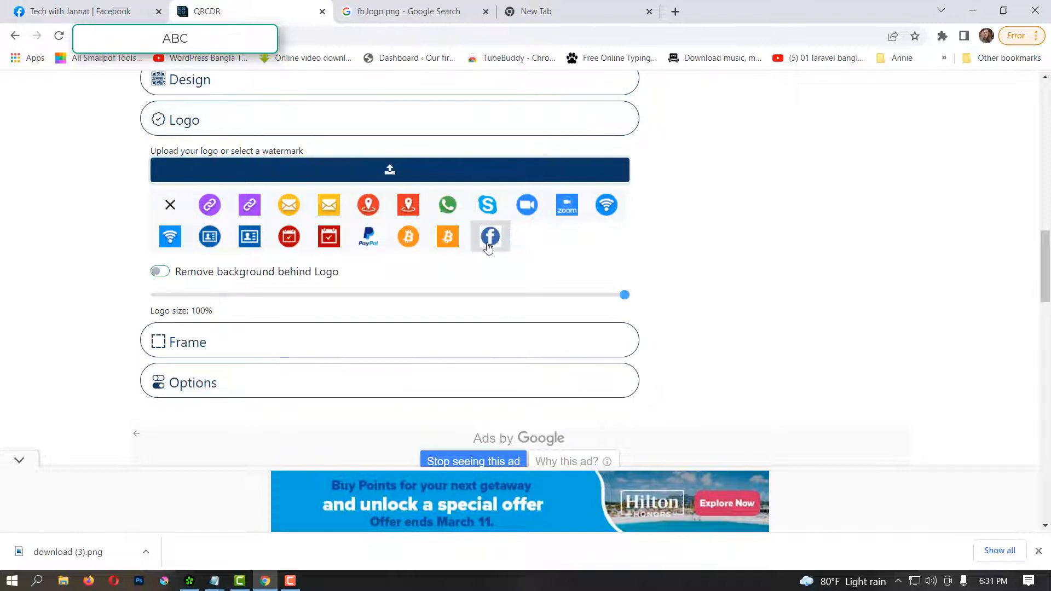
Step: Check the QR code preview with the uploaded Facebook logo
scroll(377, 239, "up", 1)
scroll(396, 251, "down", 2)
scroll(395, 251, "down", 5)
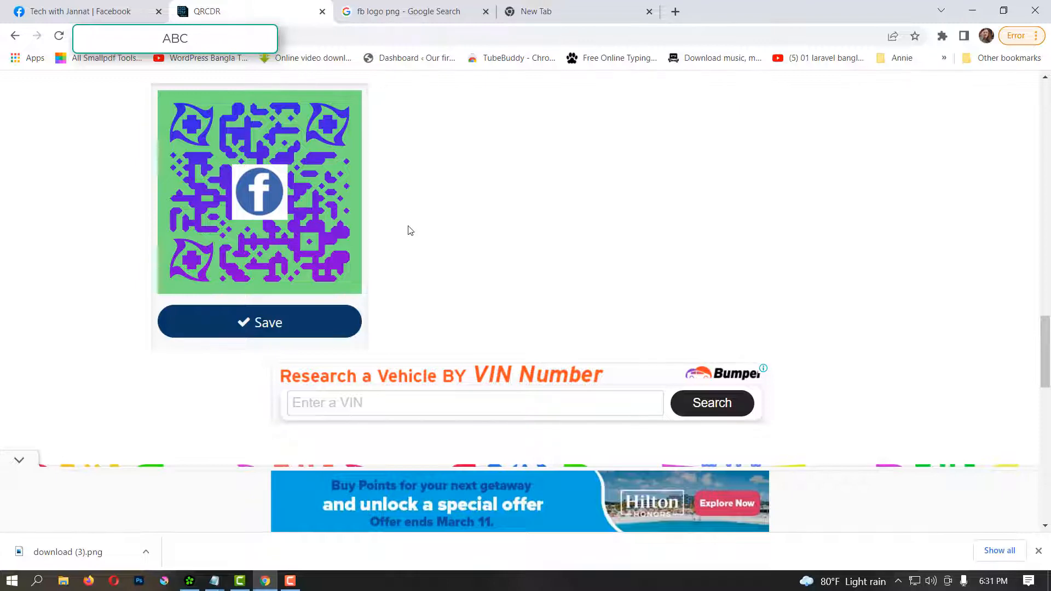
scroll(411, 230, "up", 5)
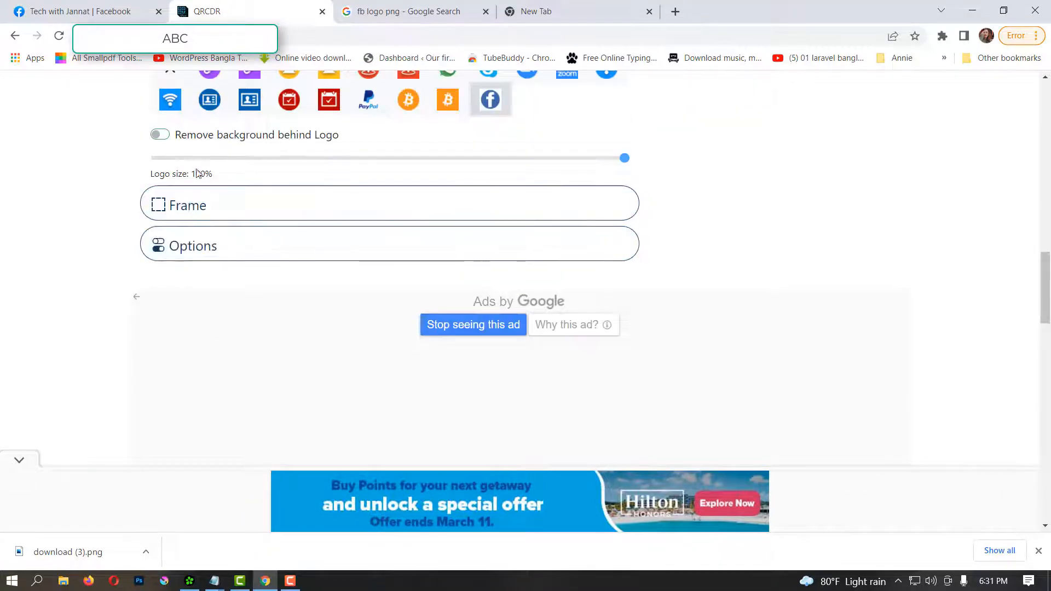
Step: Try the rounded frame with the label band along its lower edge and check it in the QR code preview
left_click(326, 202)
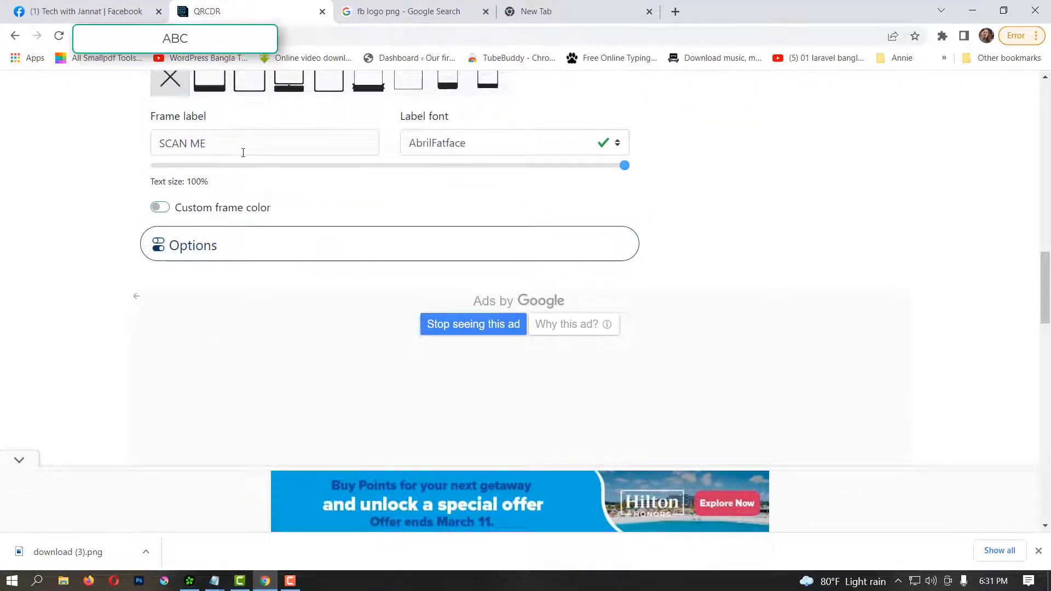
scroll(243, 153, "up", 4)
left_click(216, 285)
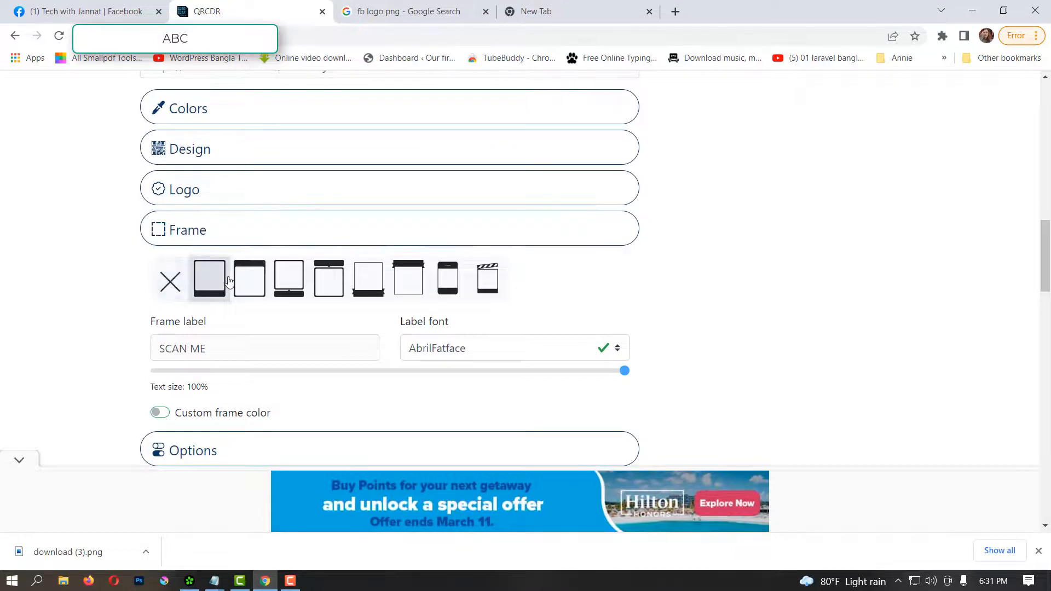
scroll(229, 281, "down", 10)
scroll(237, 278, "up", 4)
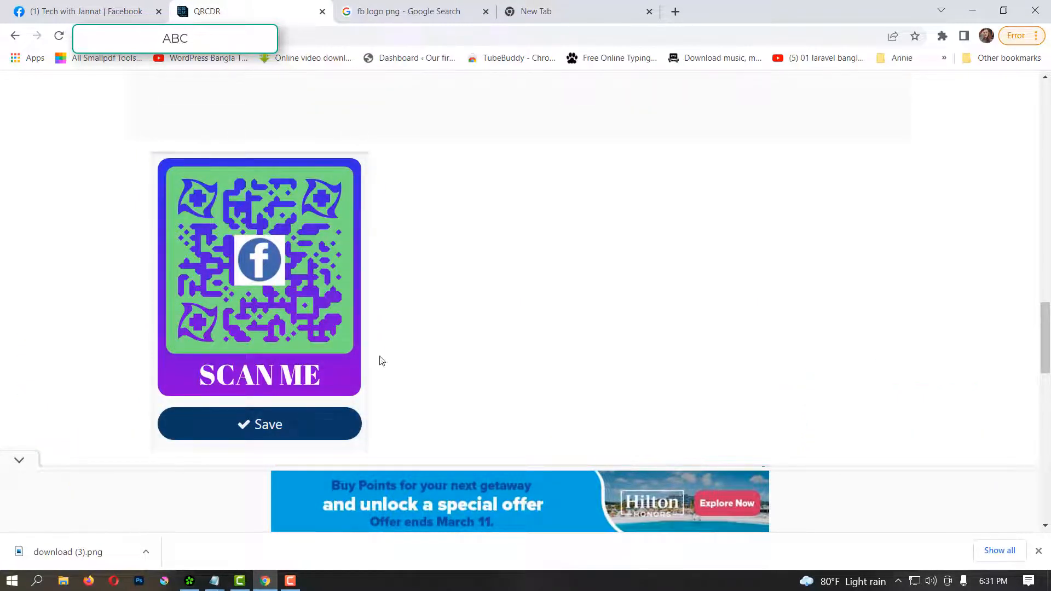
Step: Try the rounded frame with the label band along its upper edge and check it in the QR code preview
scroll(369, 344, "up", 5)
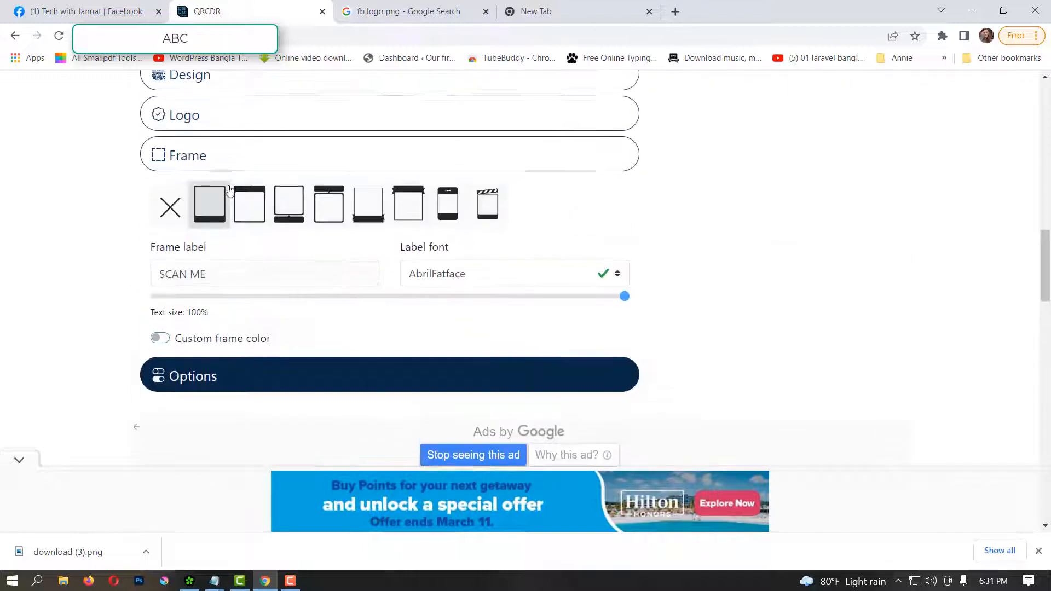
left_click(257, 211)
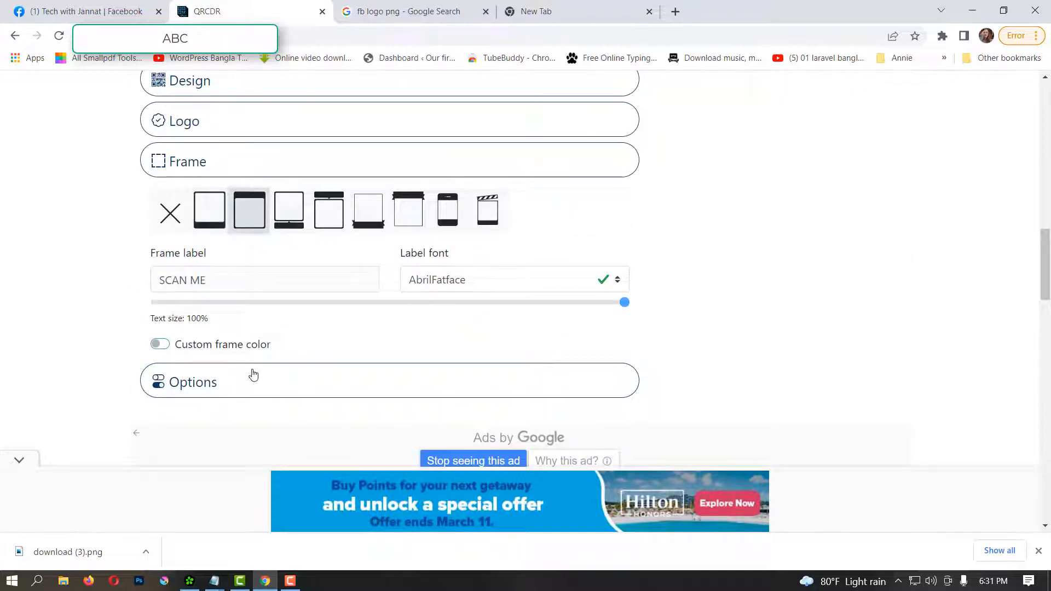
scroll(253, 375, "down", 5)
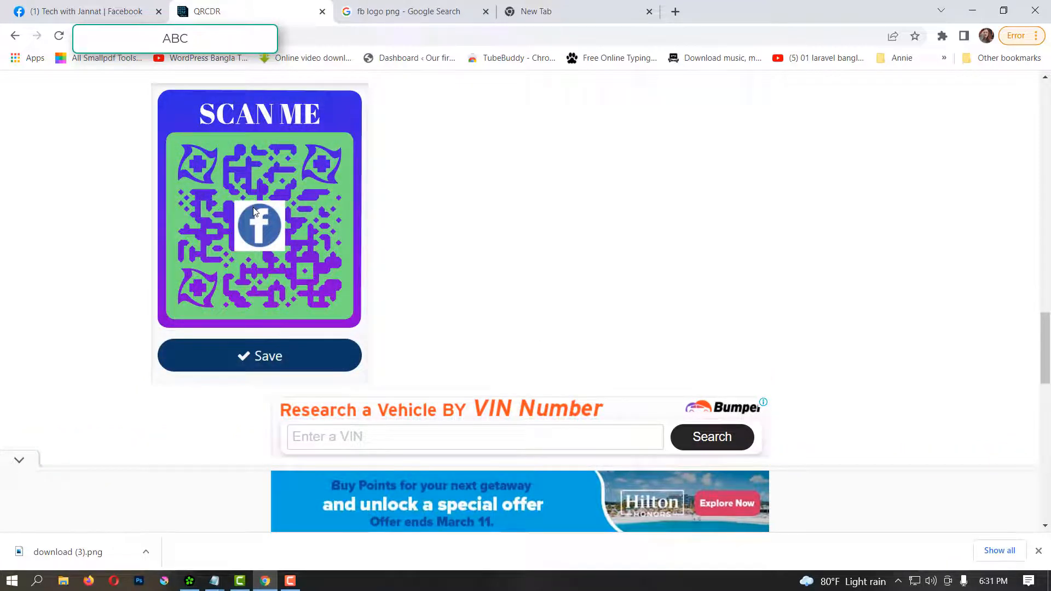
Step: Set the QR code's frame to the ribbon banner above the code and check the preview
scroll(497, 164, "up", 6)
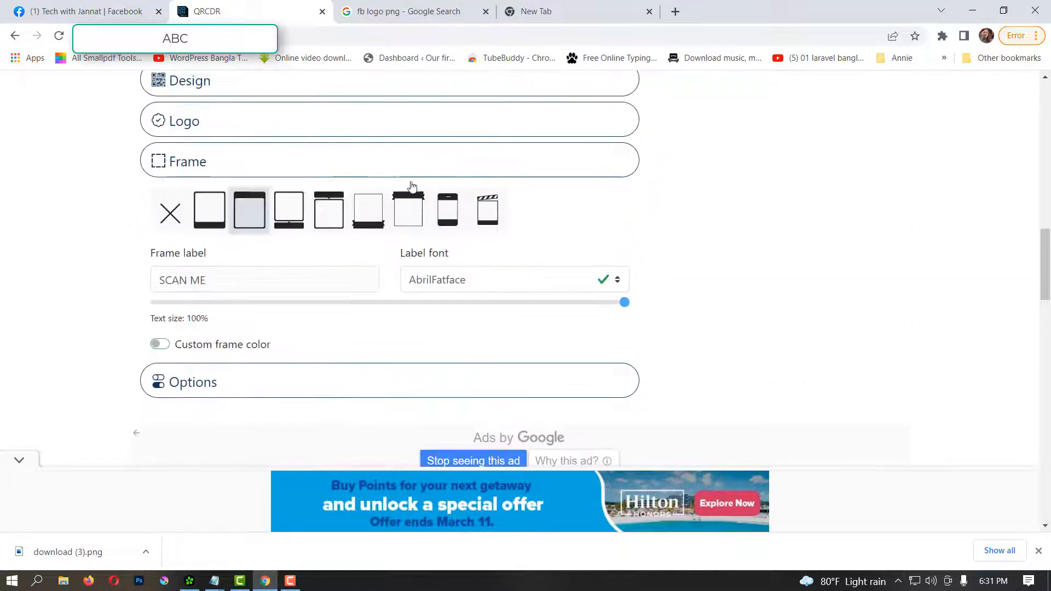
left_click(407, 207)
scroll(348, 403, "down", 6)
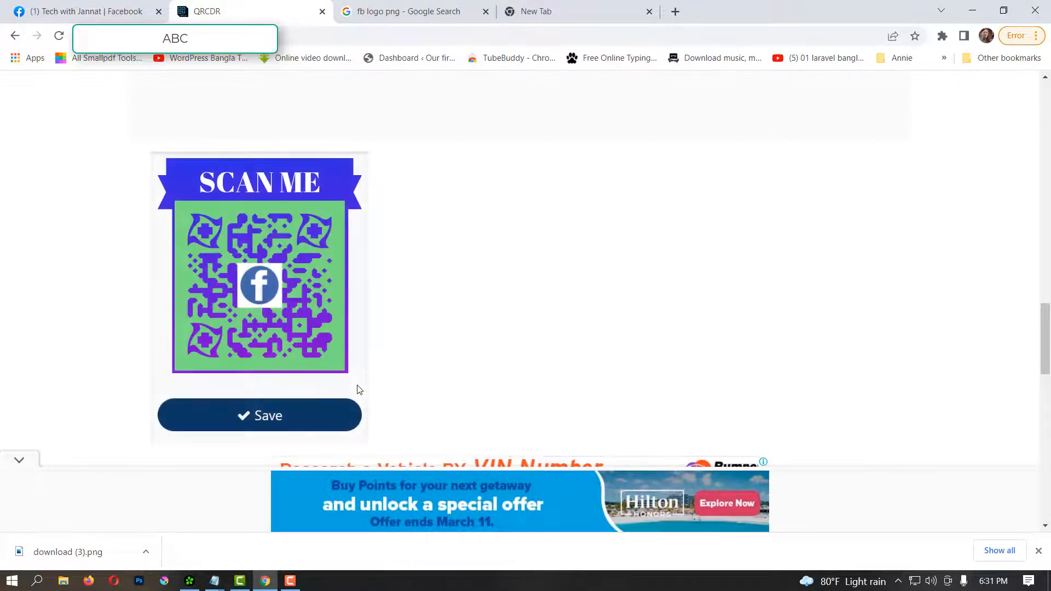
Step: Enable a custom frame color, set it to red #eb1f1f, and check the QR code preview
scroll(591, 353, "up", 8)
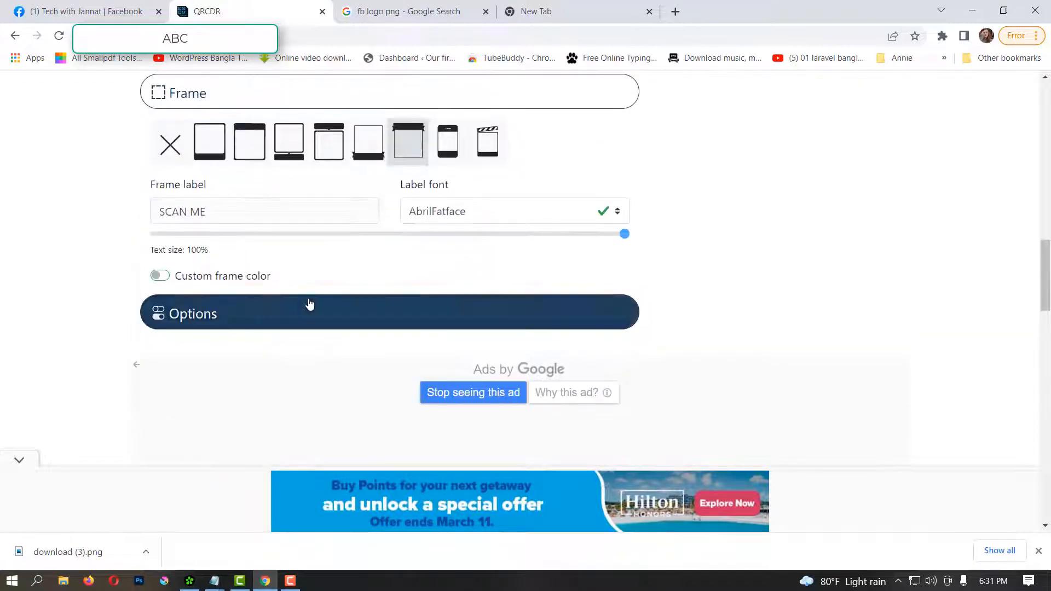
left_click(160, 275)
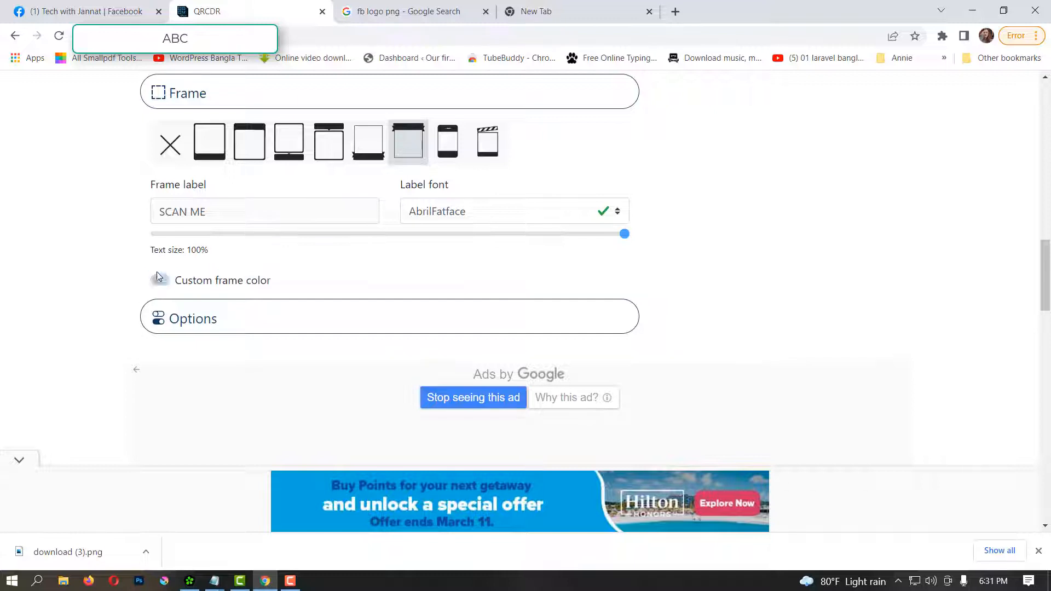
left_click(223, 302)
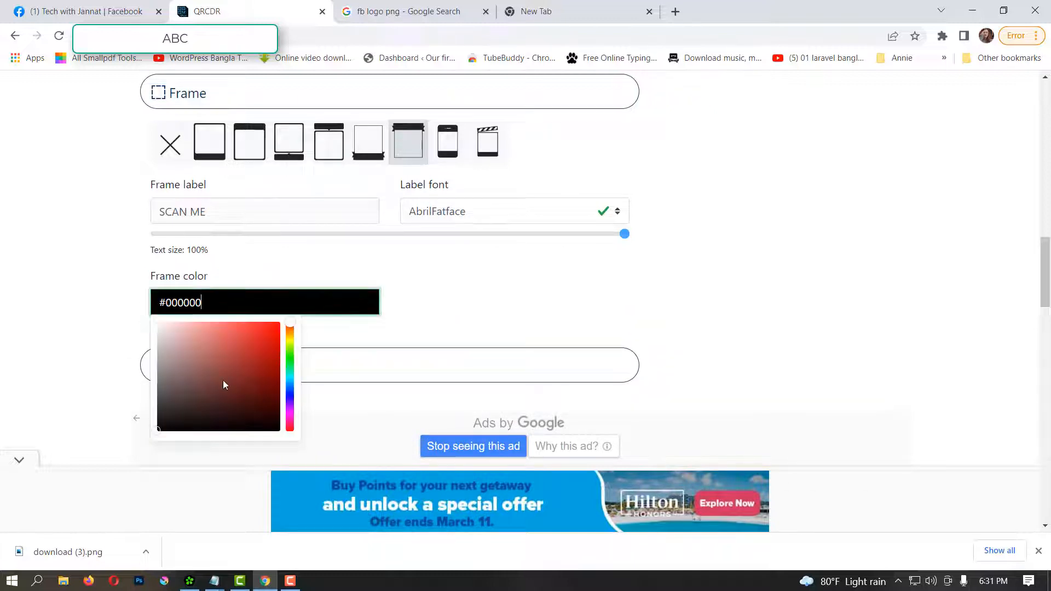
left_click(253, 346)
left_click(434, 359)
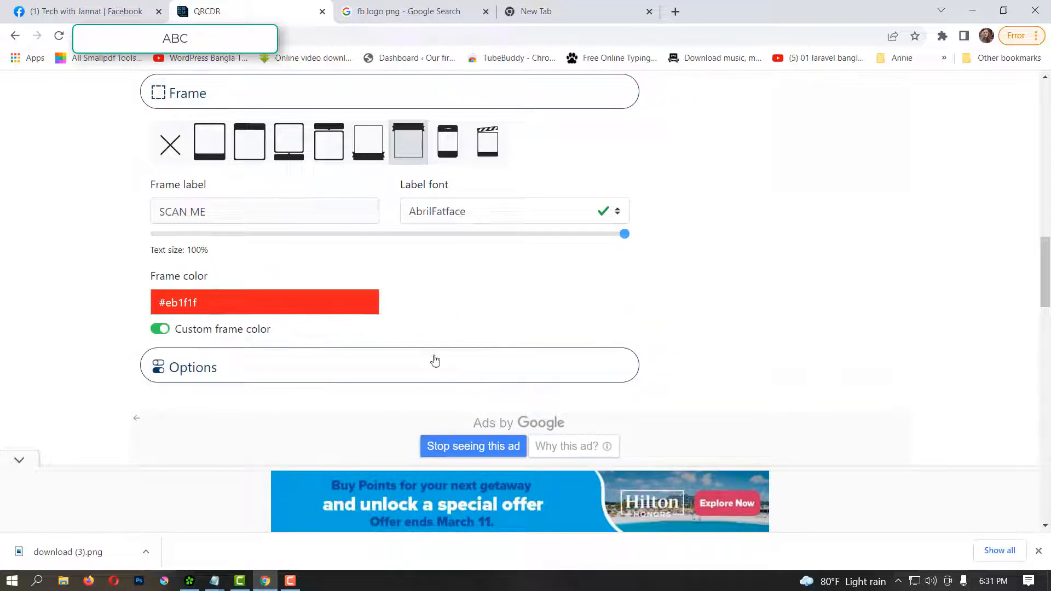
scroll(442, 363, "down", 6)
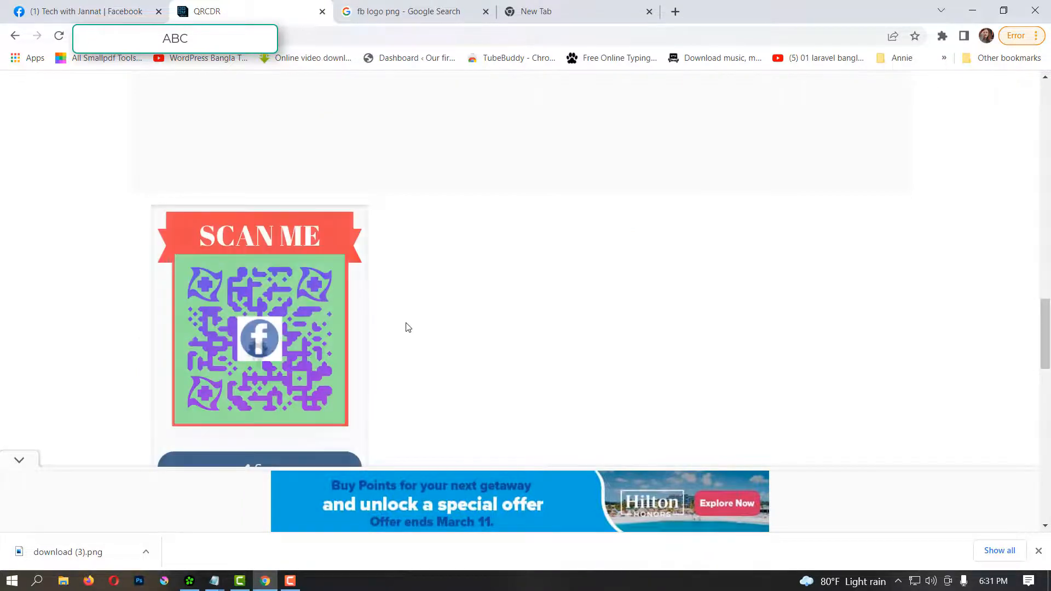
Step: Look at the size and precision options and review the finished QR code preview
scroll(330, 395, "up", 5)
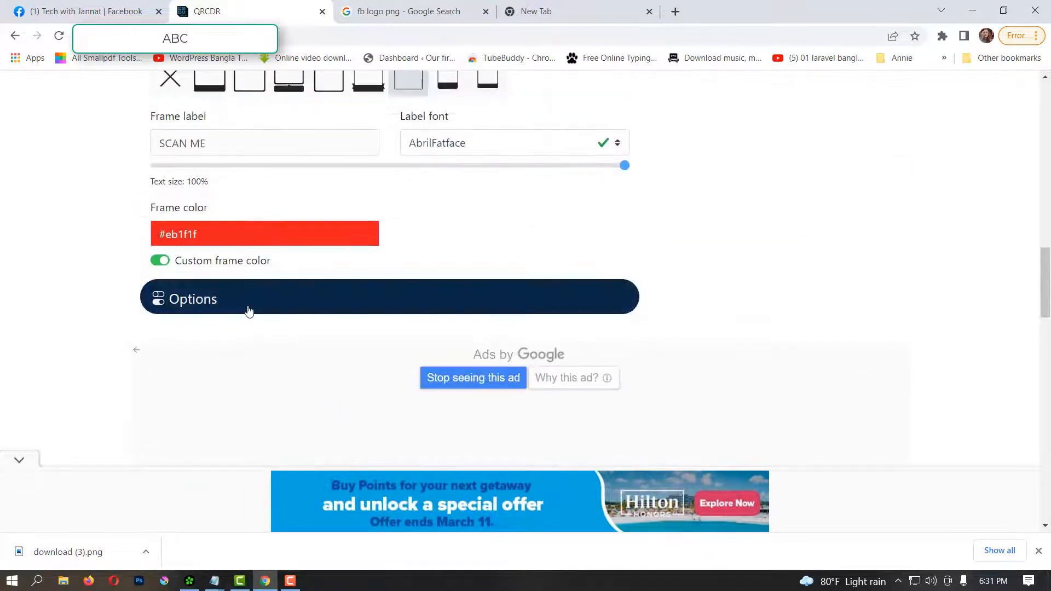
left_click(247, 307)
scroll(269, 288, "up", 3)
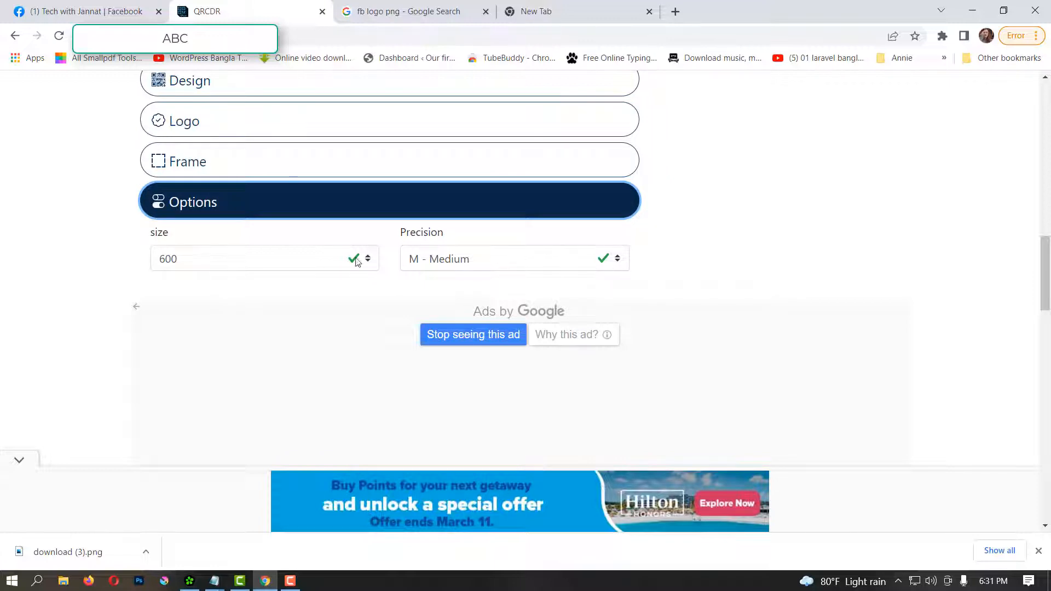
scroll(216, 401, "up", 8)
scroll(227, 377, "down", 15)
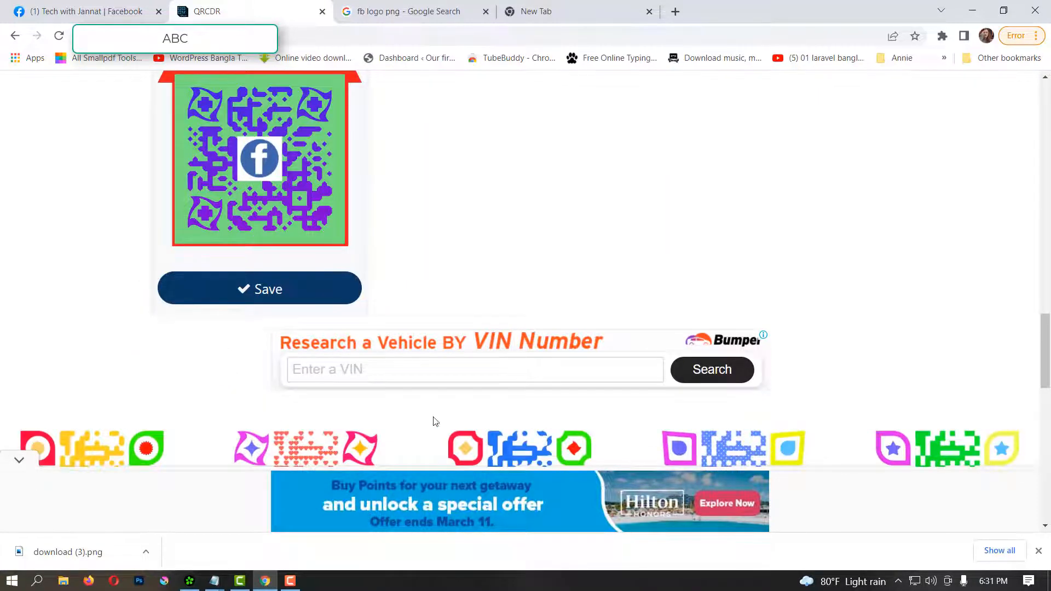
scroll(431, 401, "up", 3)
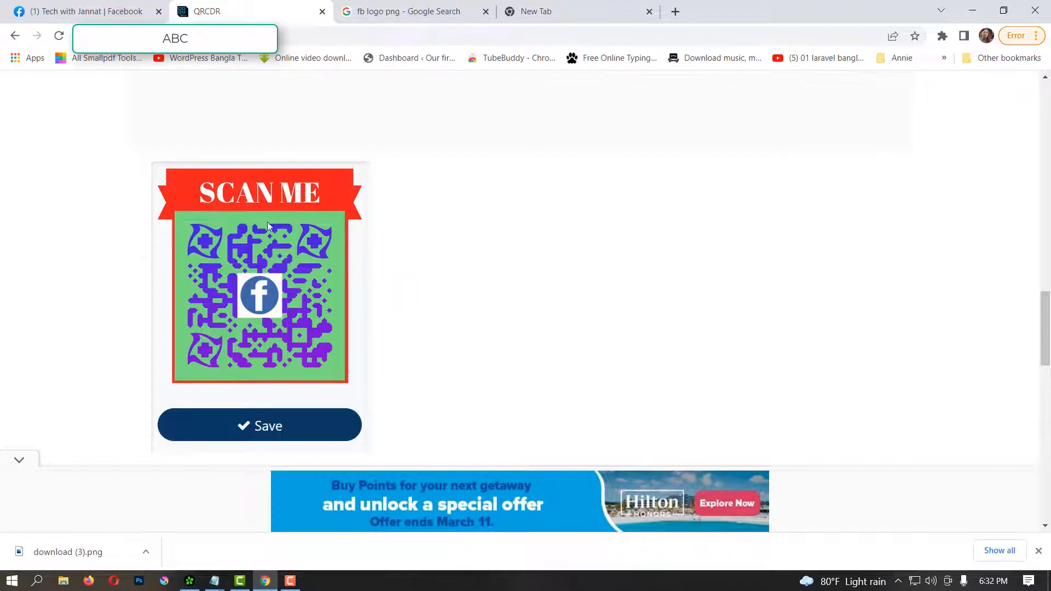
Step: Save the finished QR code and open its PNG version, dismissing the advertisement that interrupts it
left_click(242, 427)
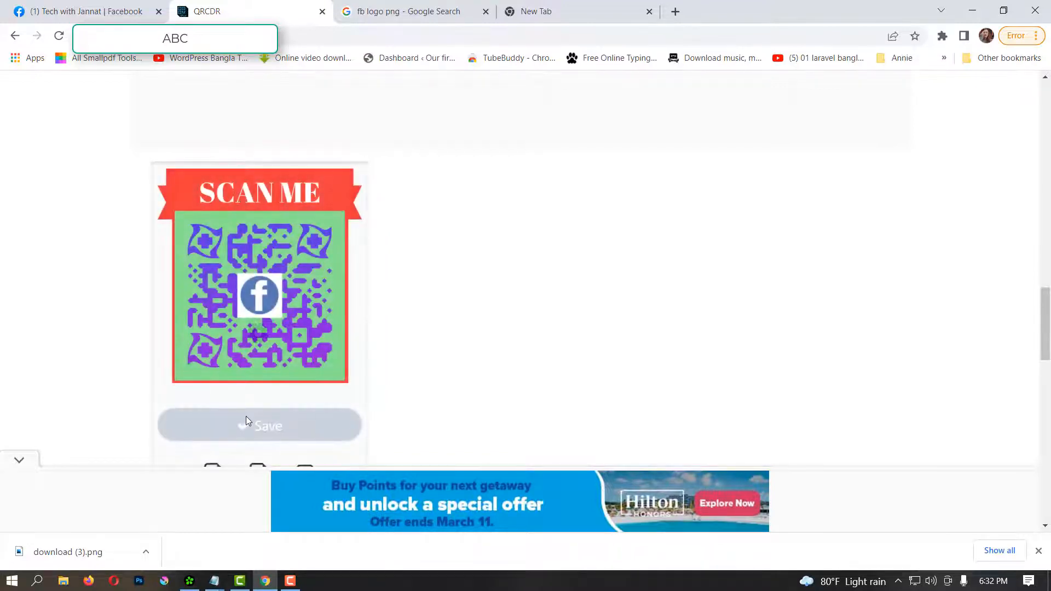
scroll(502, 241, "down", 6)
scroll(232, 281, "up", 2)
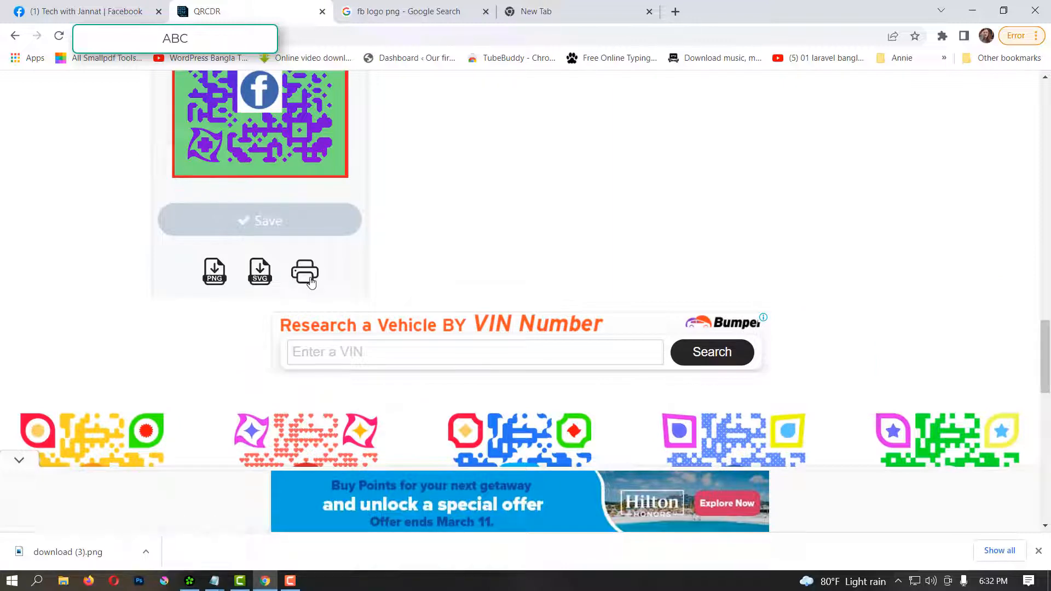
left_click(234, 257)
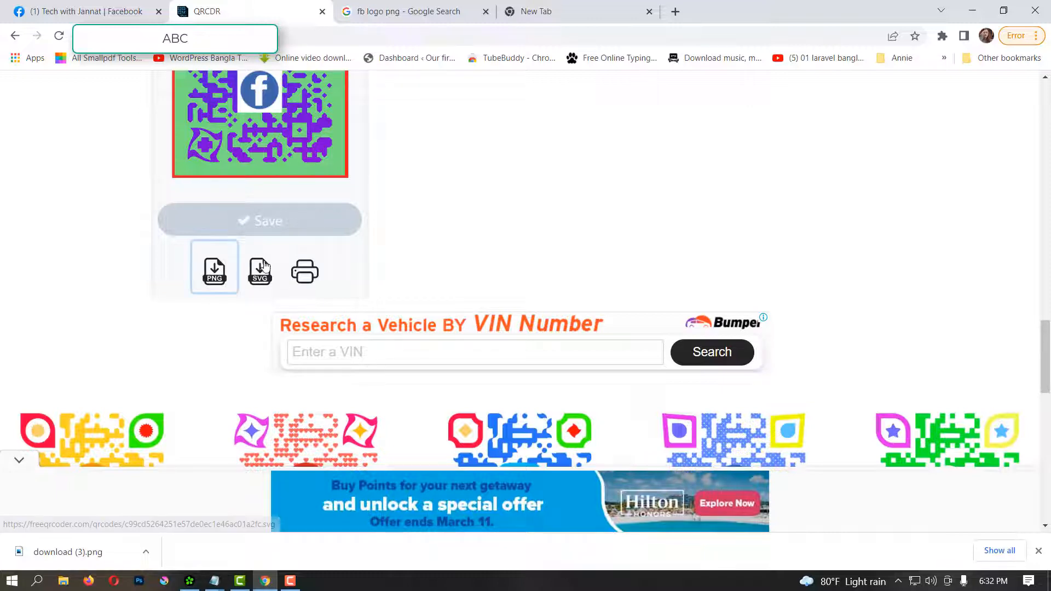
left_click(89, 269)
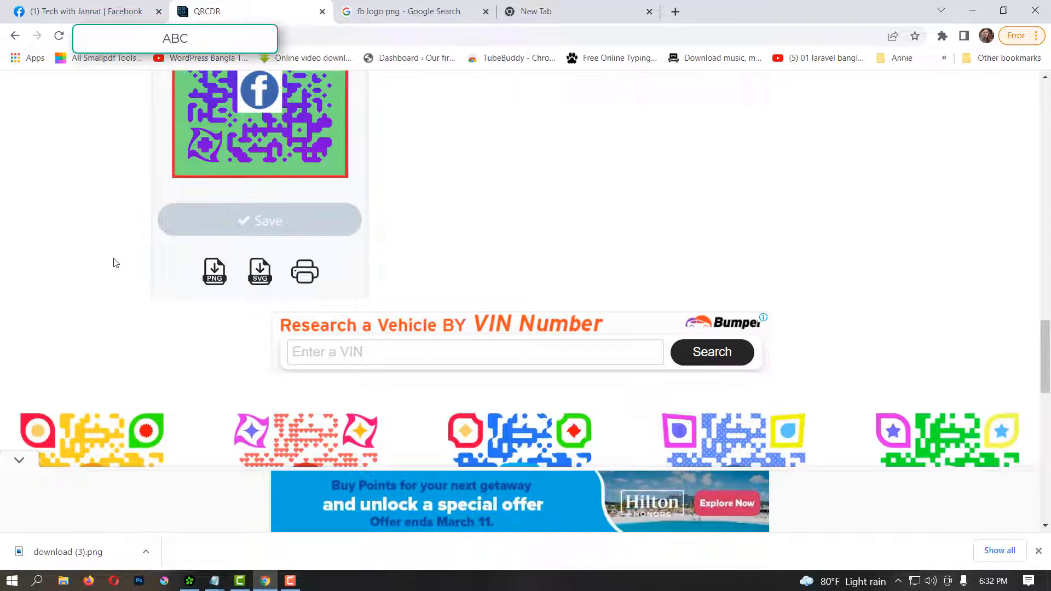
left_click(217, 270)
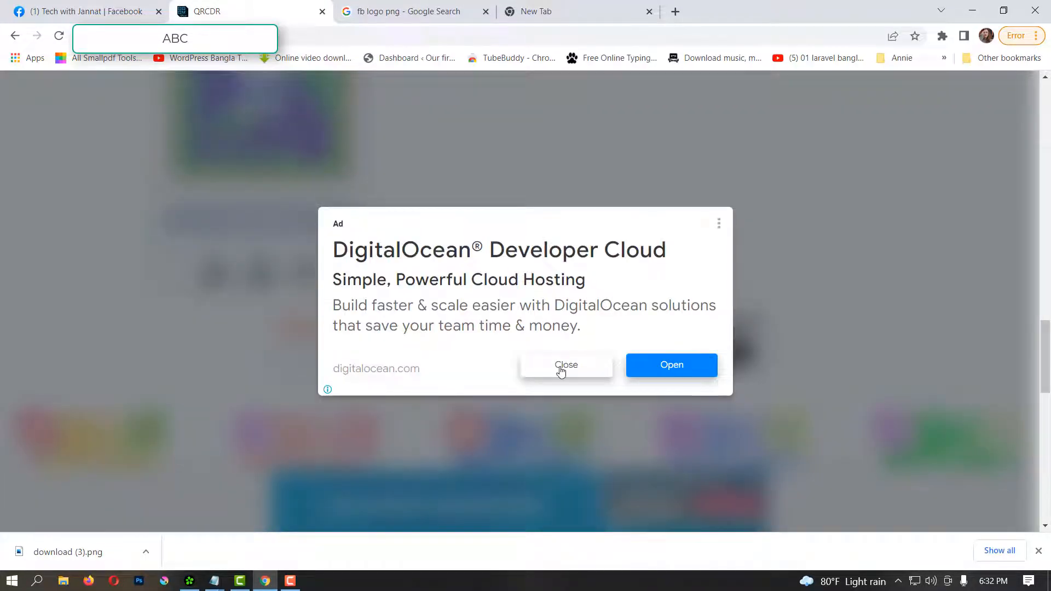
left_click(564, 366)
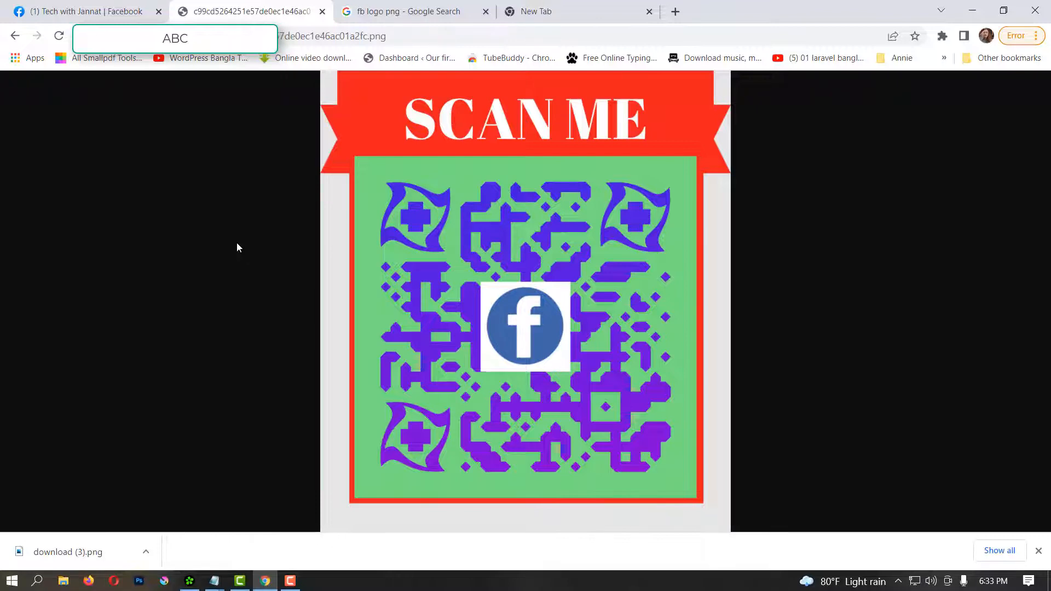
Step: Find Firefox through the Windows search and switch to it
right_click(6, 585)
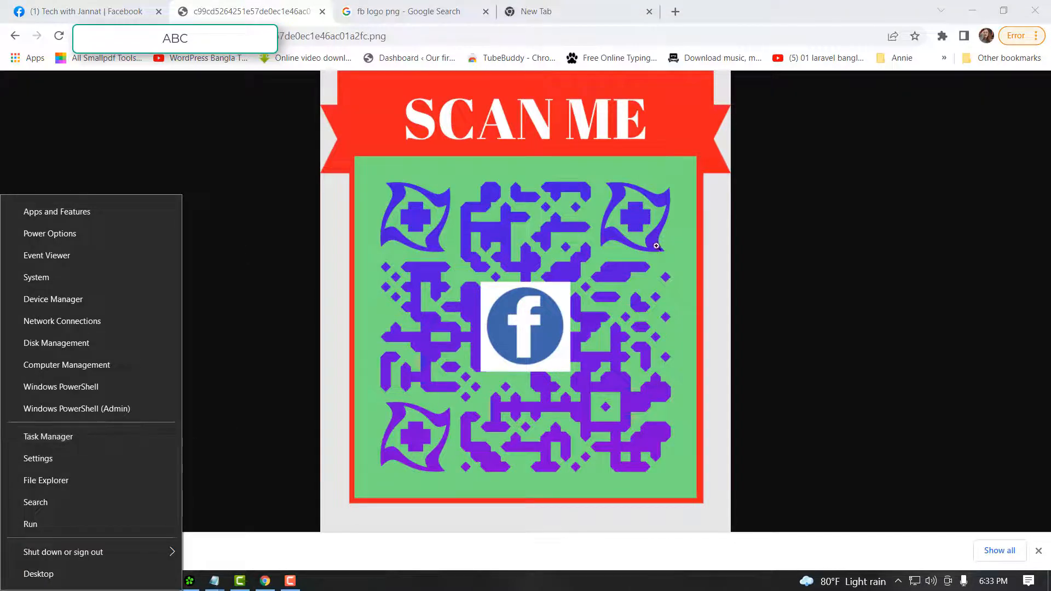
left_click(845, 258)
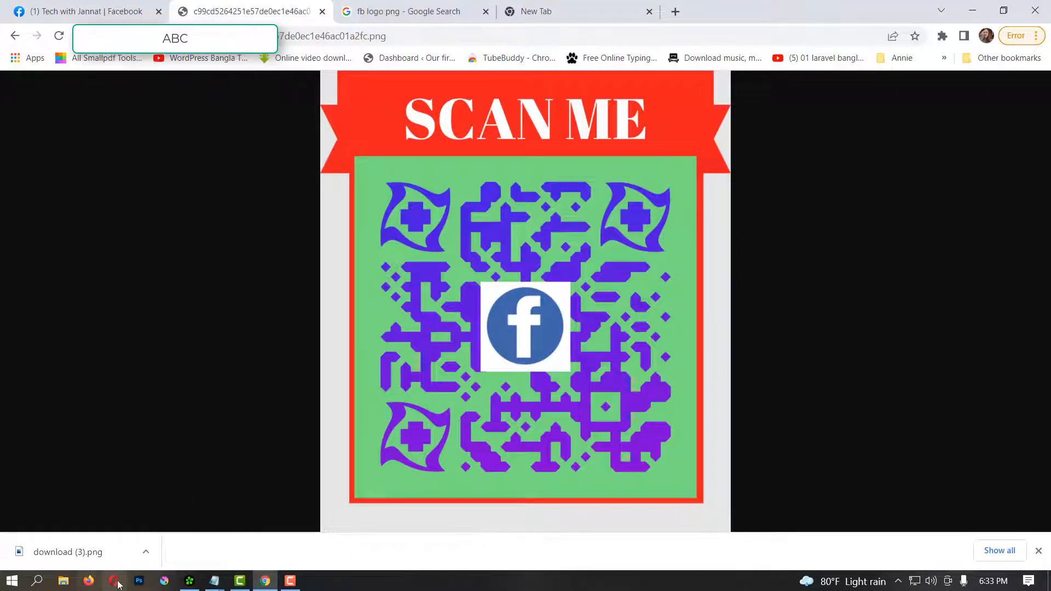
left_click(37, 582)
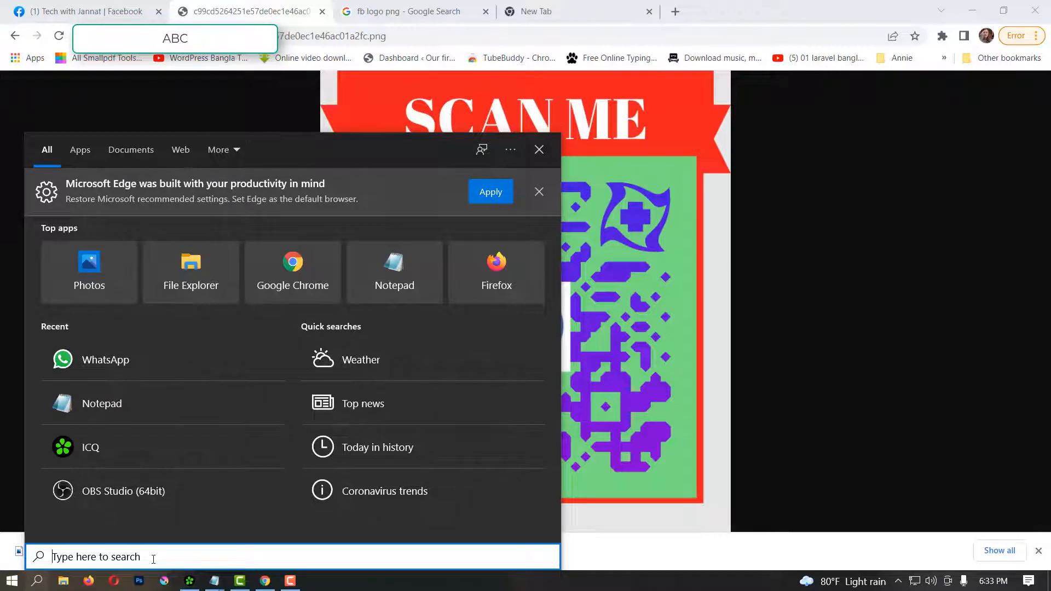
type("firefox")
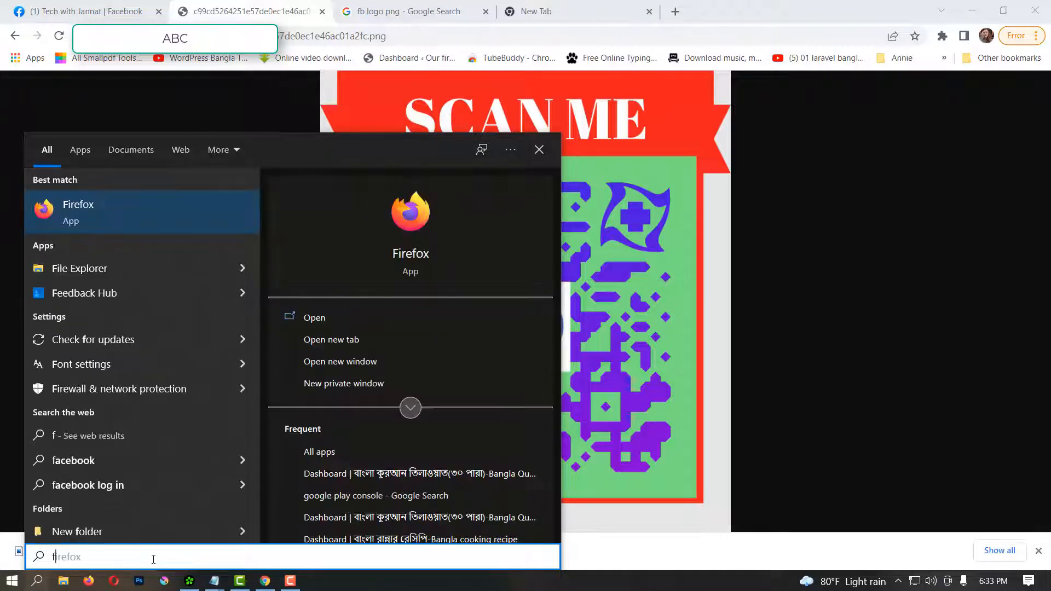
key("Return")
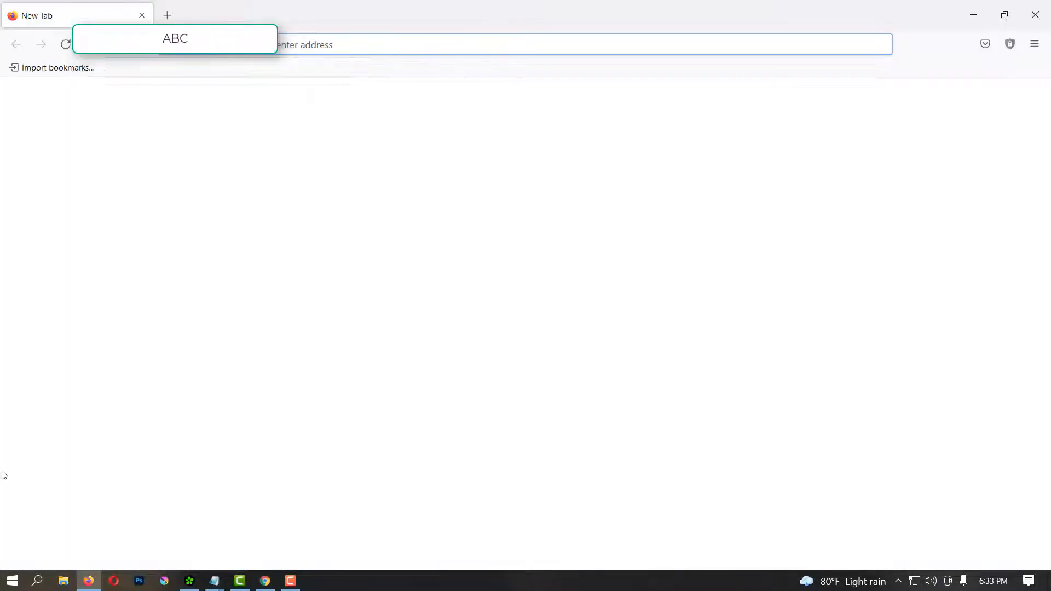
Step: Search the web for "fiver" and open the Fiverr website from the results
type("fiver")
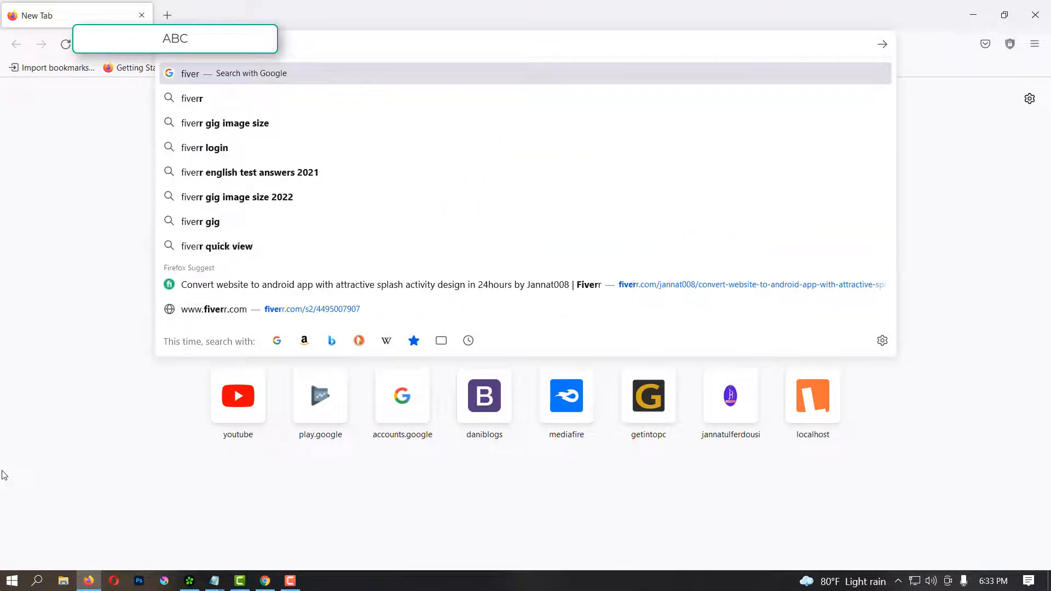
key("Return")
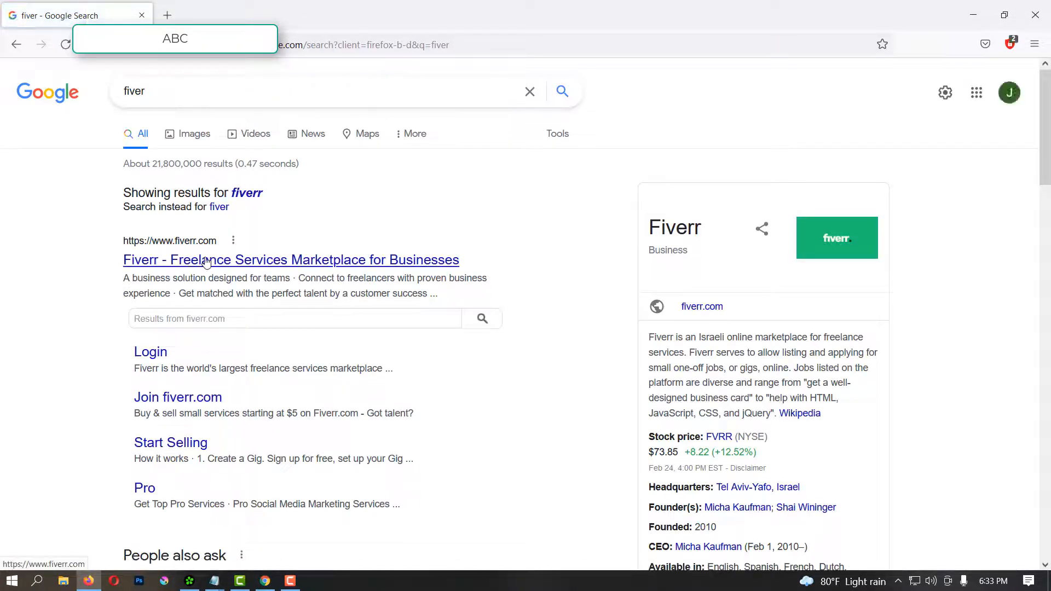
left_click(213, 259)
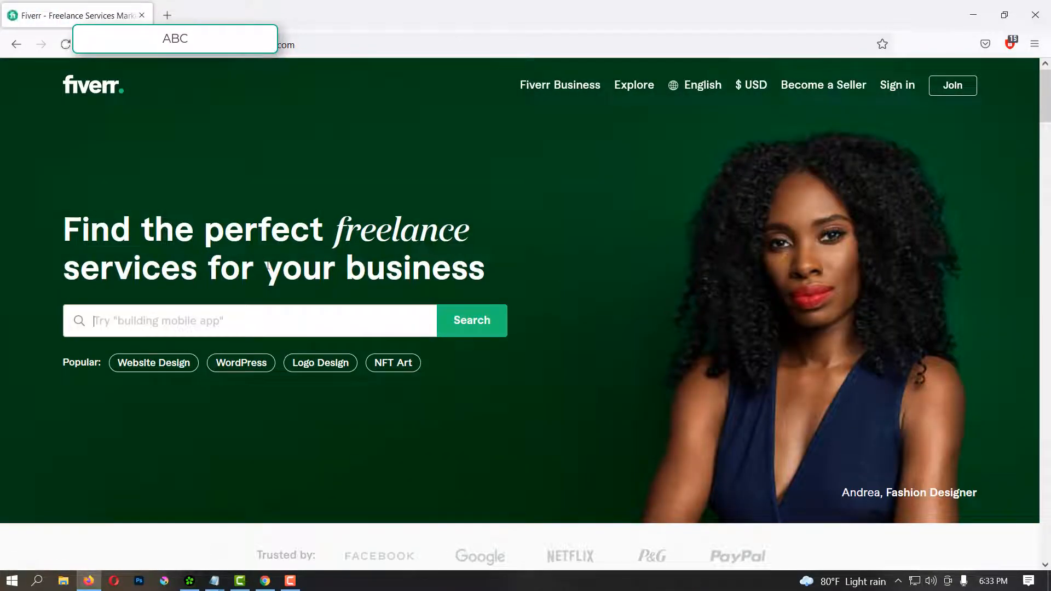
Step: Search Fiverr for "qr code generator" services and dismiss the sign-up prompt over the results
type("Qr")
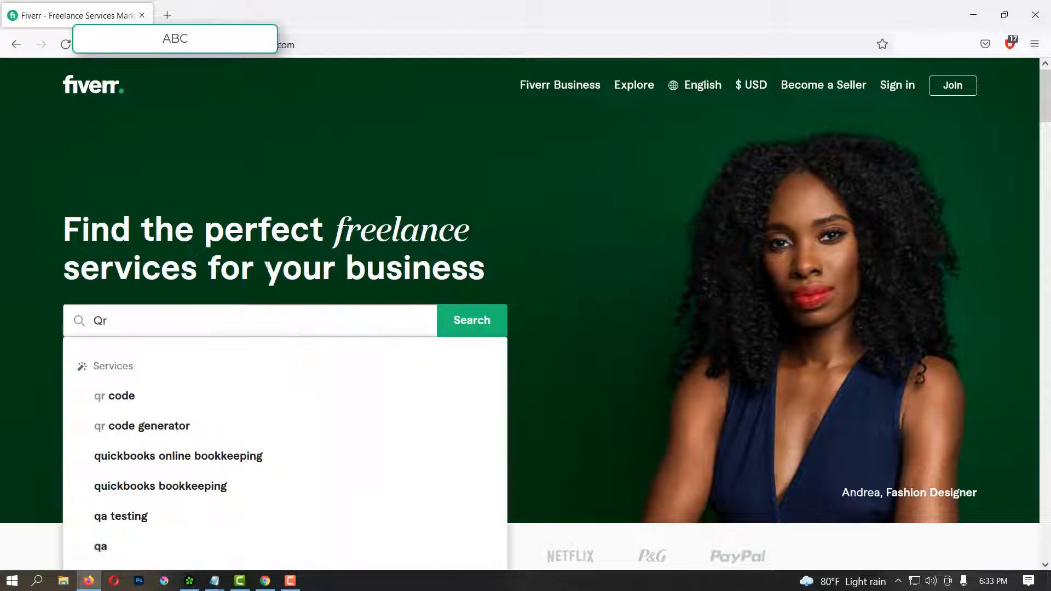
type(" sca")
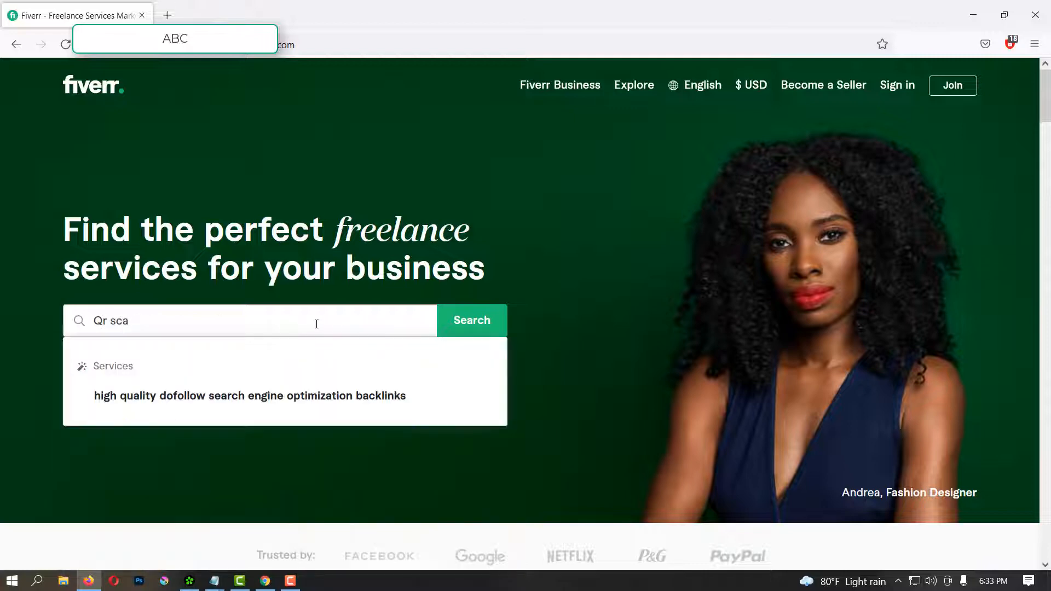
key("BackSpace")
key("BackSpace")
key("BackSpace")
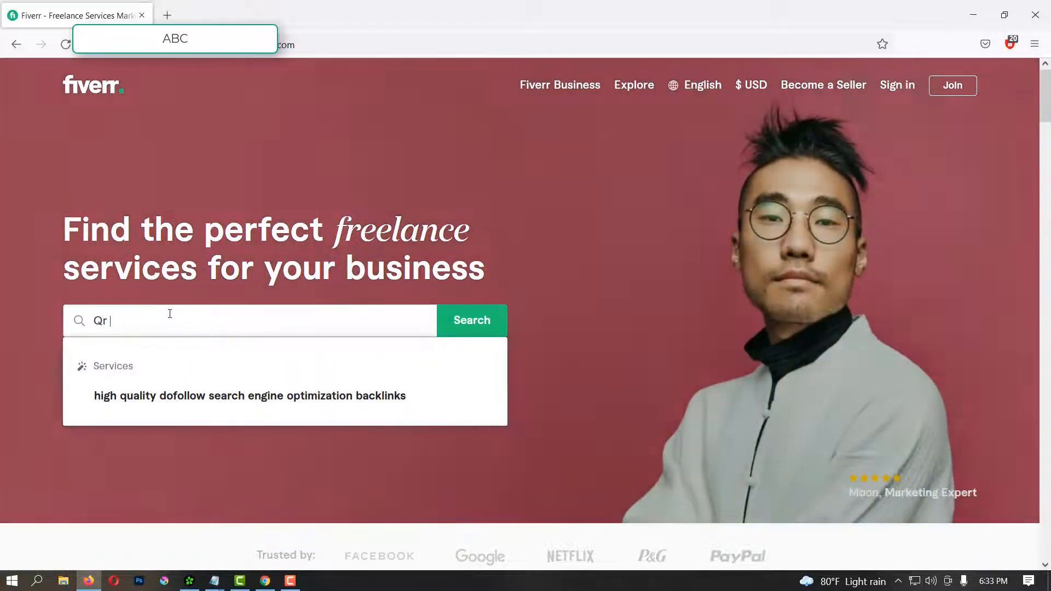
type("code gen")
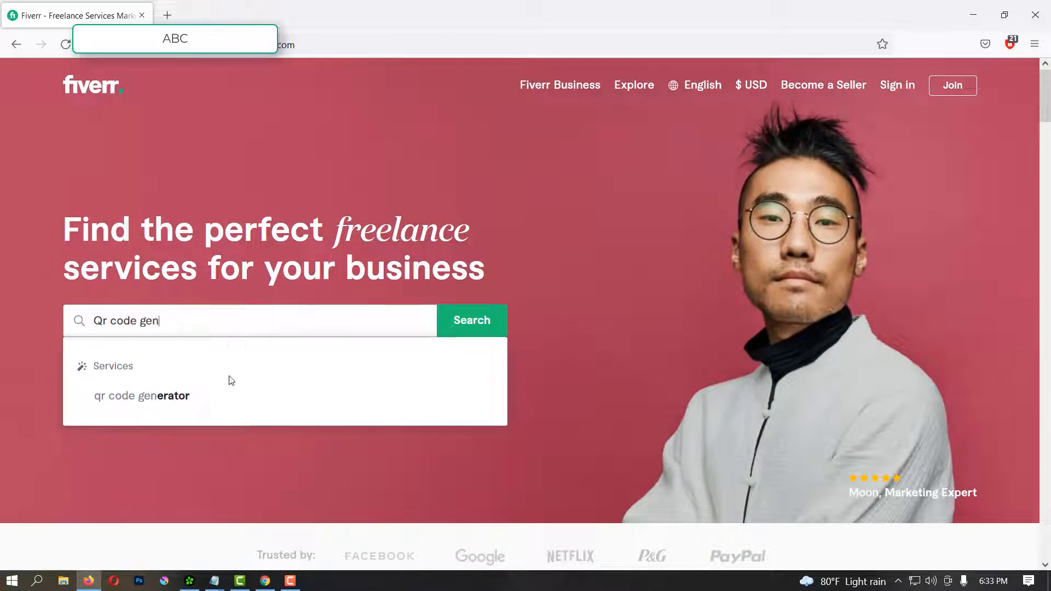
left_click(184, 399)
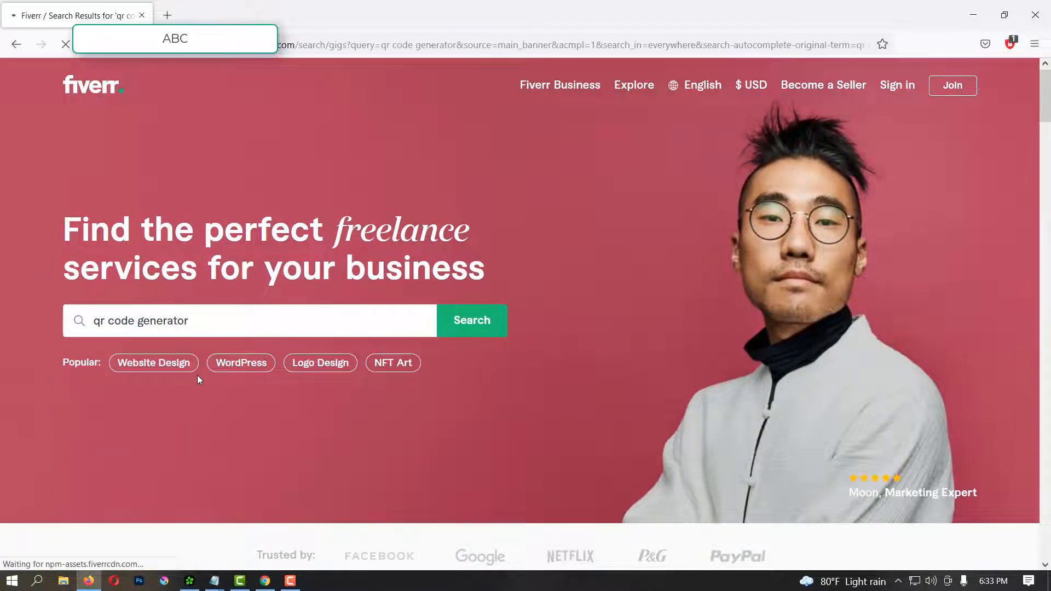
scroll(204, 377, "down", 3)
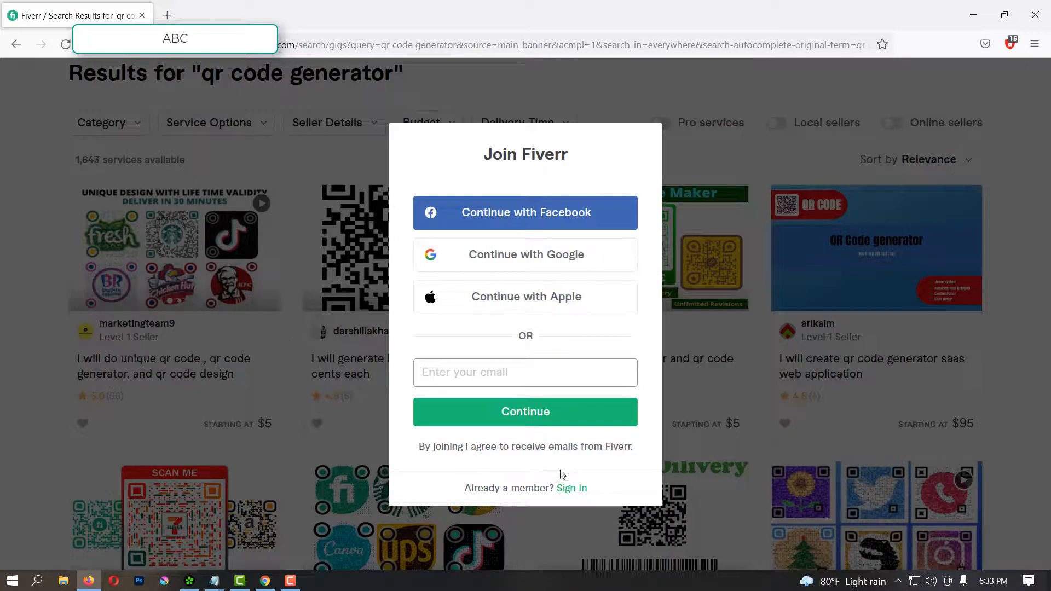
left_click(718, 256)
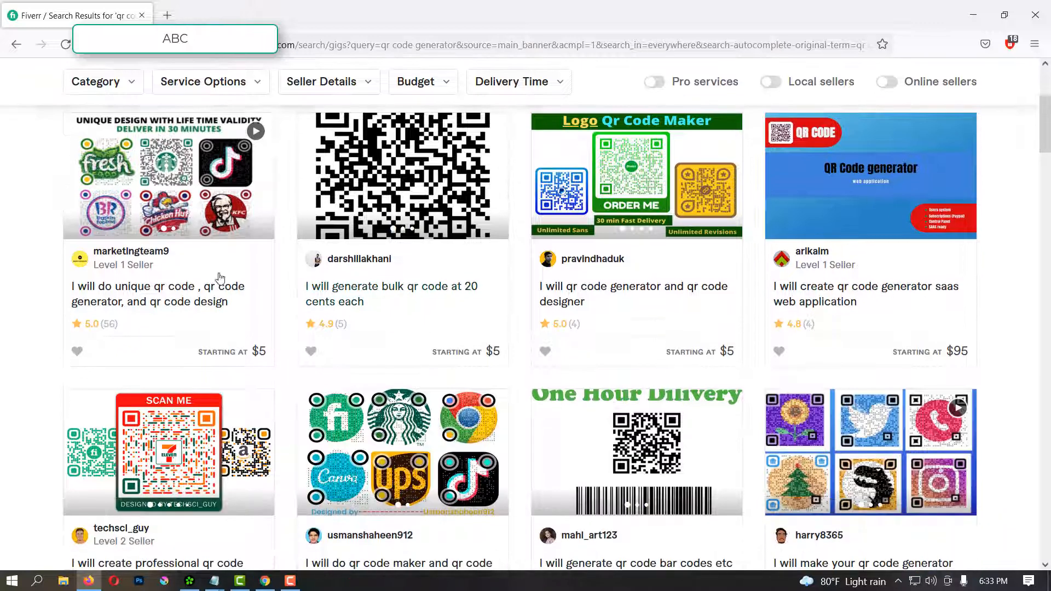
Step: Examine the QR code generator service listings, comparing their sample designs, ratings, review counts and starting prices
scroll(383, 230, "down", 1)
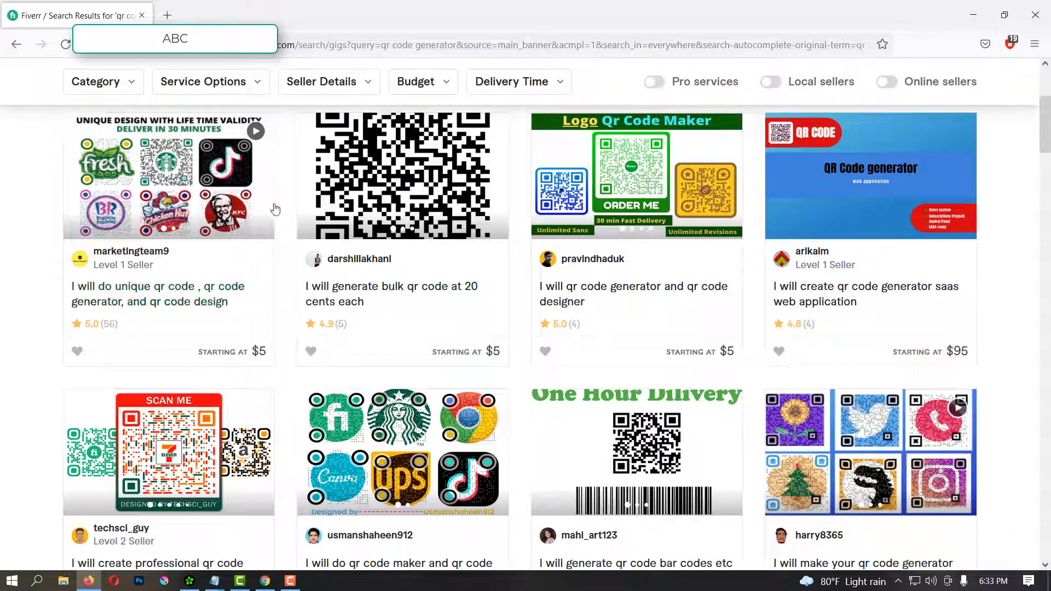
left_click_drag(122, 329, 86, 329)
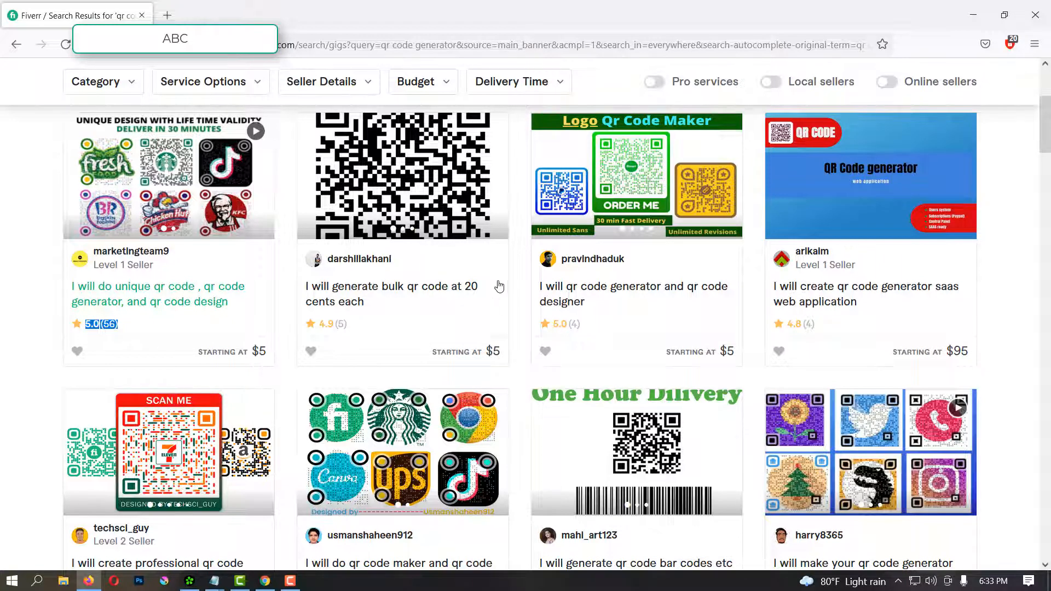
scroll(815, 314, "up", 2)
scroll(812, 351, "down", 2)
scroll(811, 351, "down", 1)
scroll(878, 298, "up", 1)
scroll(351, 335, "down", 5)
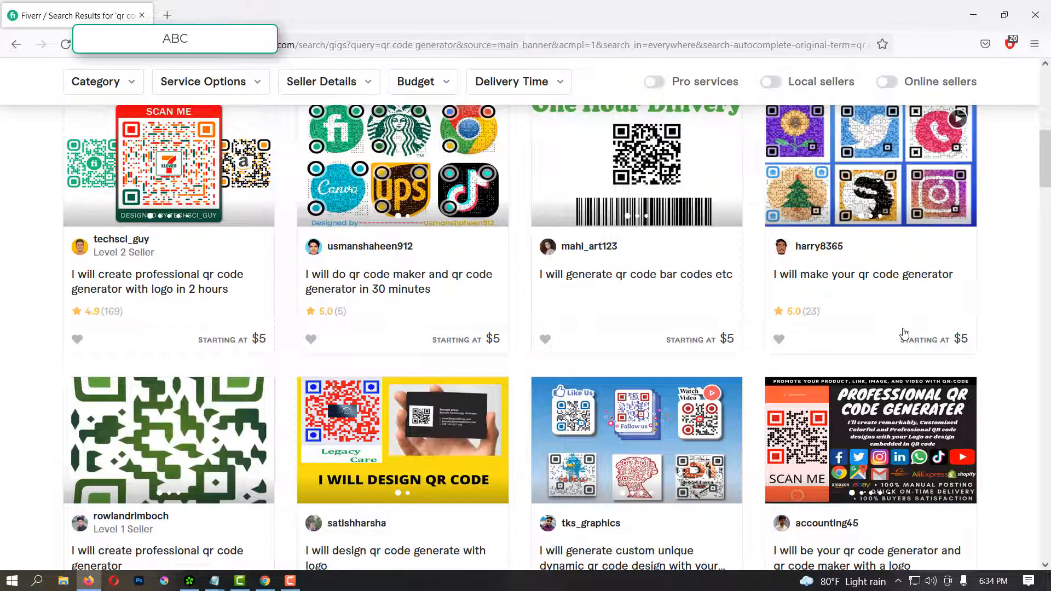
scroll(894, 332, "down", 4)
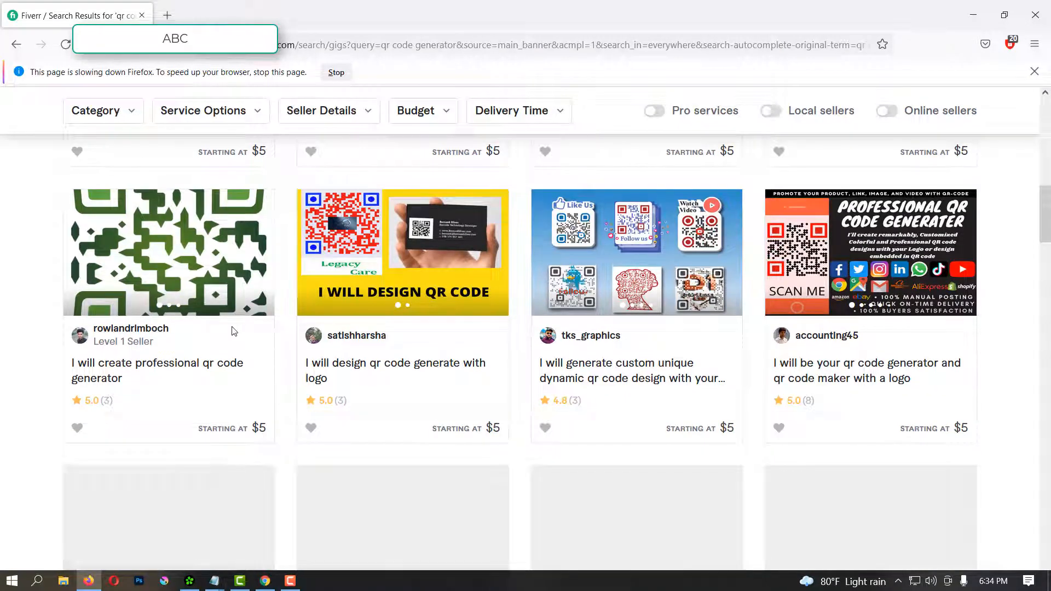
scroll(235, 333, "down", 5)
scroll(242, 336, "up", 4)
scroll(244, 337, "down", 4)
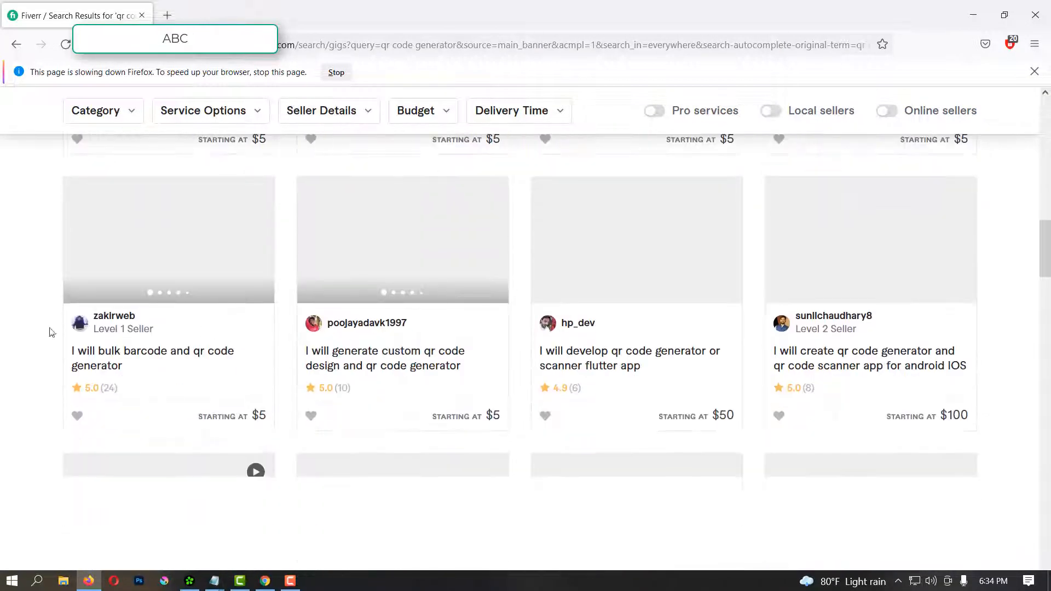
scroll(602, 361, "down", 1)
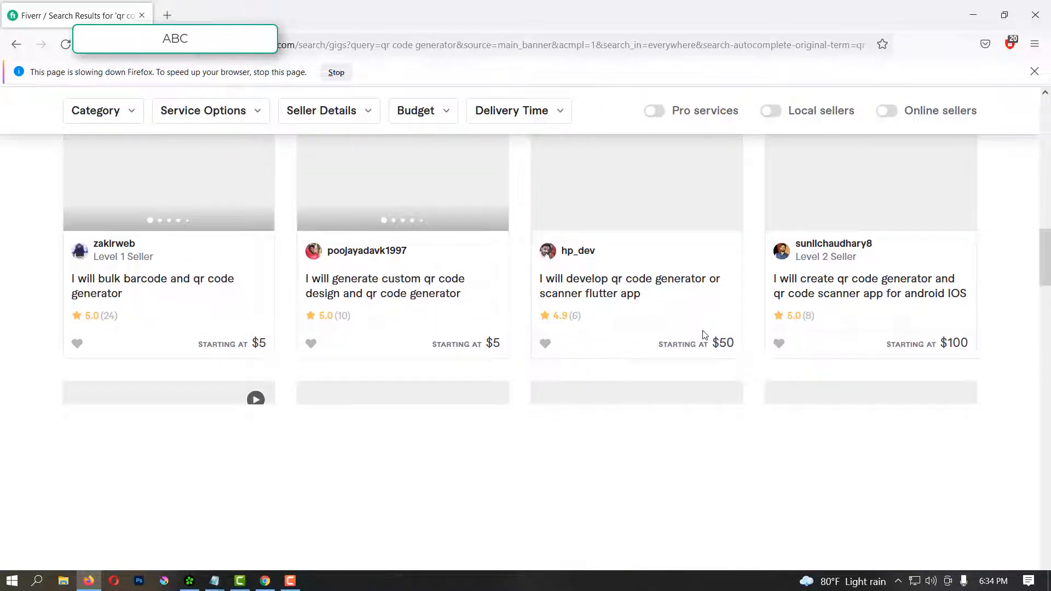
scroll(867, 275, "down", 4)
scroll(359, 383, "up", 10)
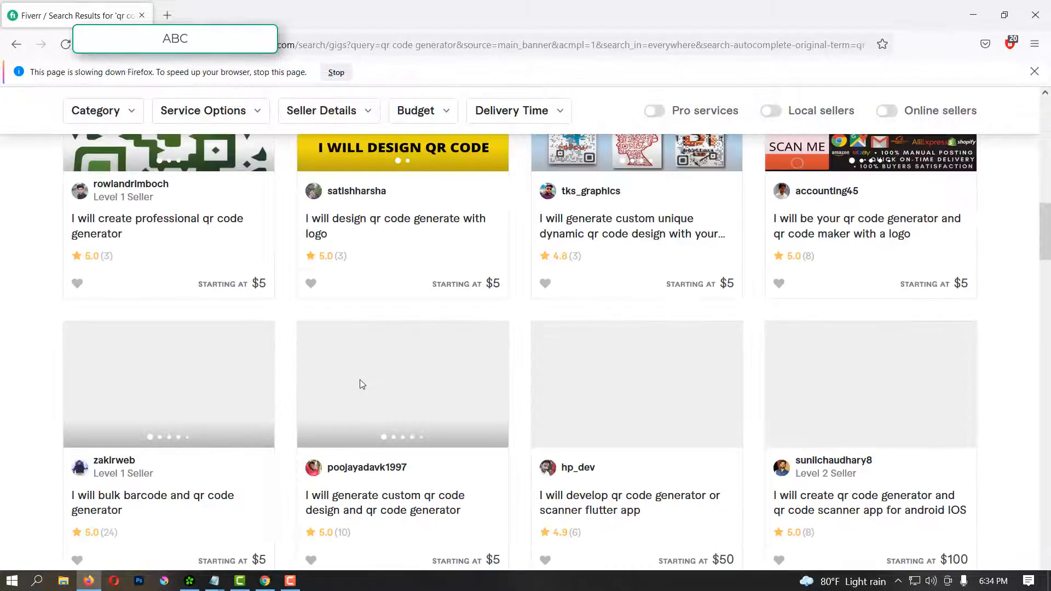
scroll(371, 383, "down", 6)
scroll(376, 384, "up", 2)
scroll(376, 381, "up", 2)
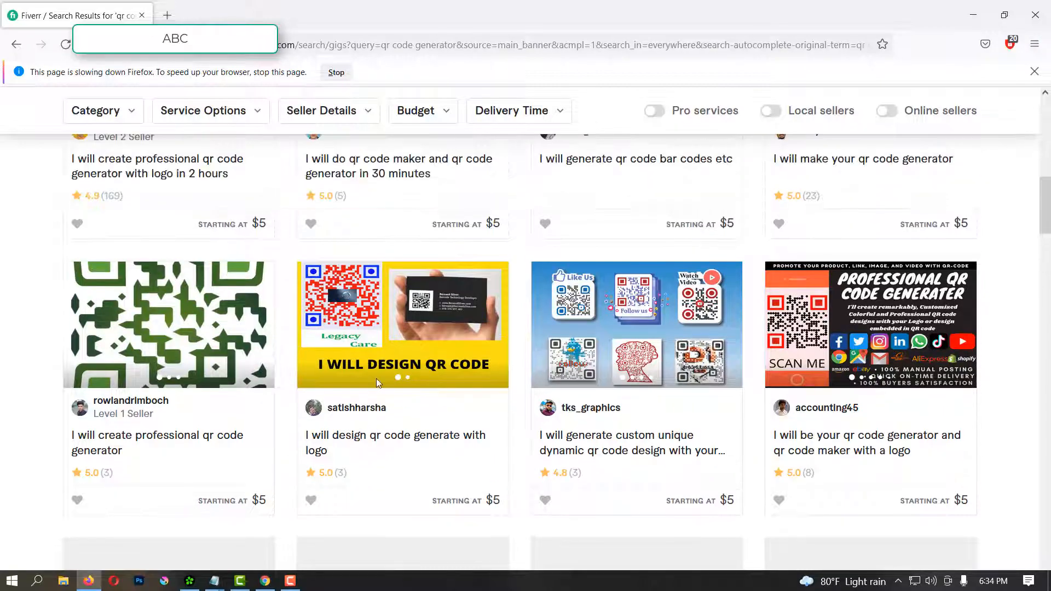
scroll(376, 380, "down", 10)
scroll(379, 371, "up", 8)
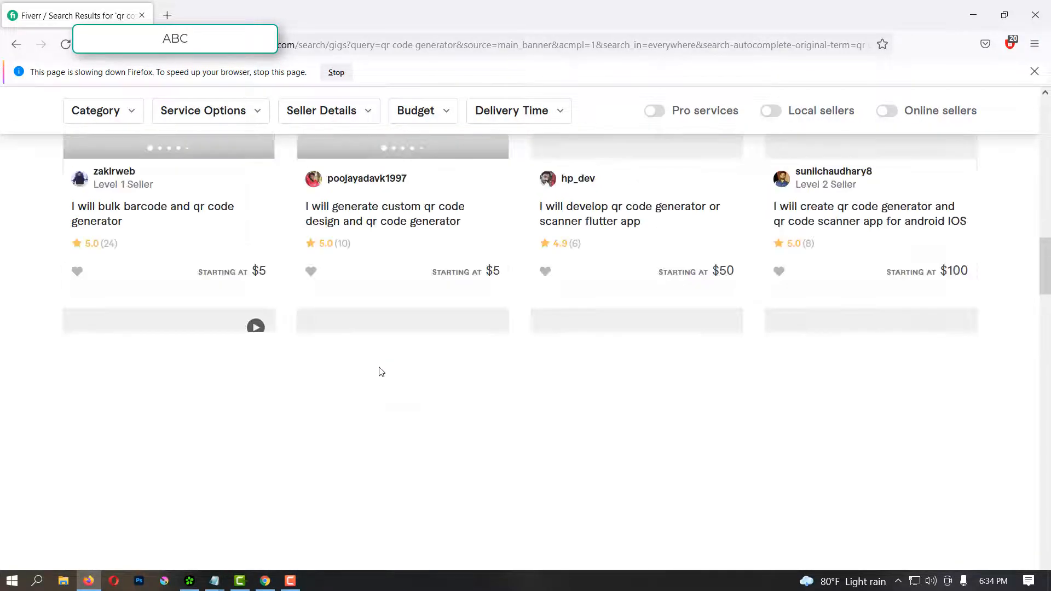
scroll(381, 365, "up", 13)
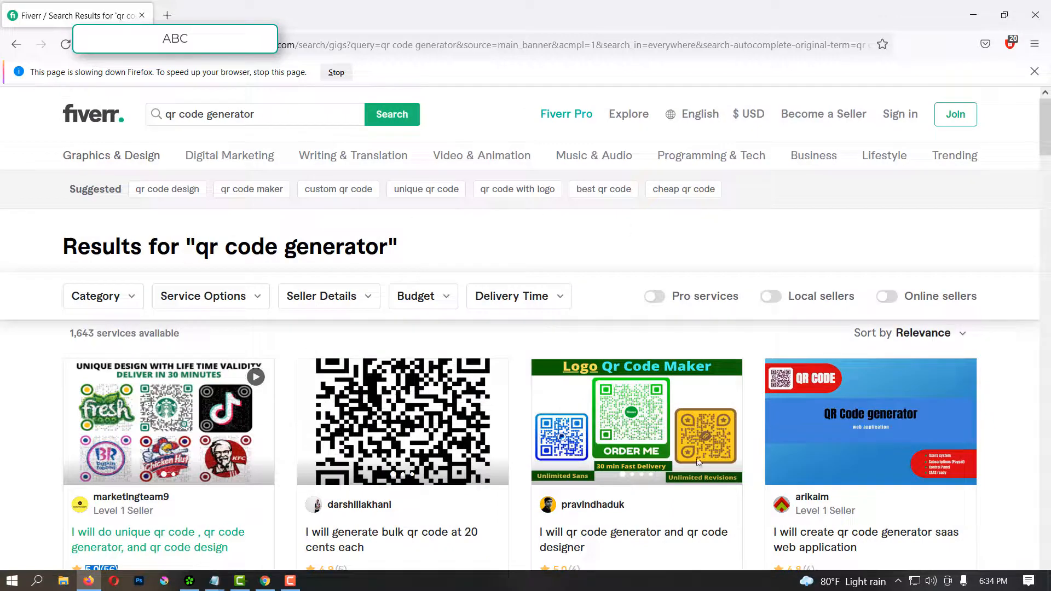
scroll(617, 381, "down", 5)
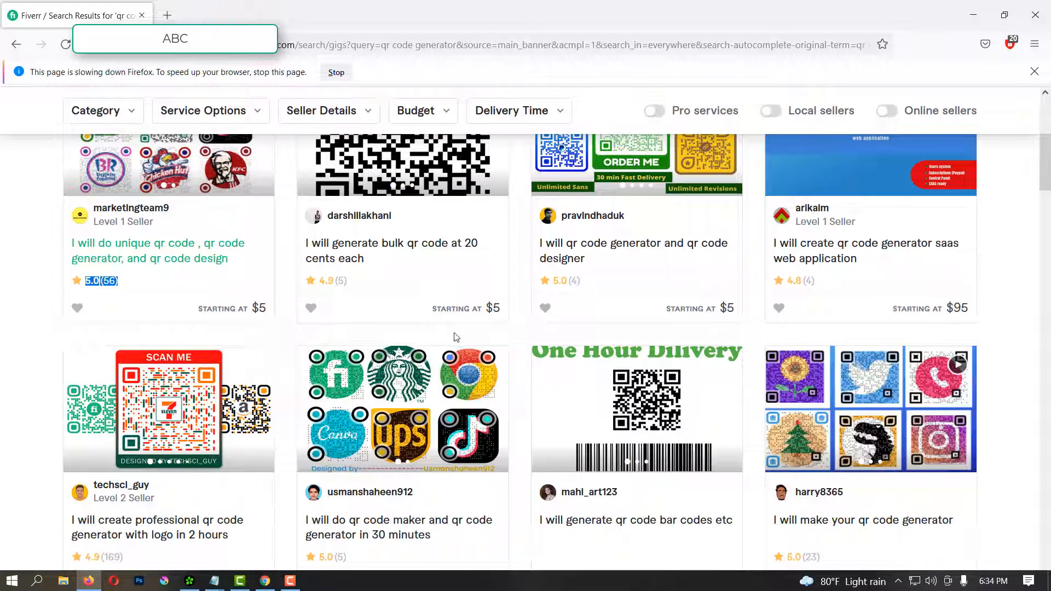
scroll(454, 335, "up", 4)
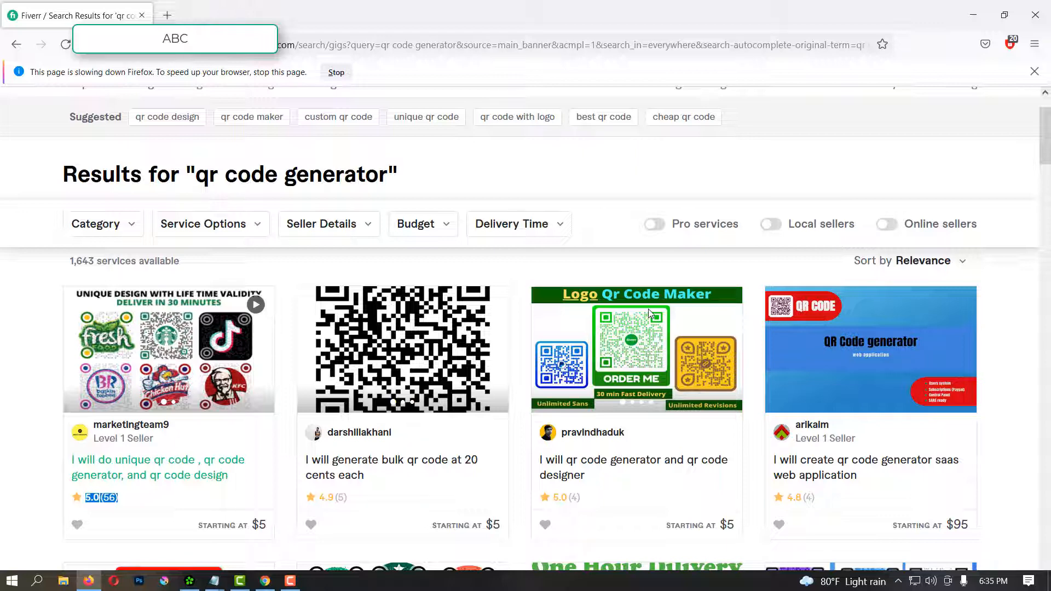
left_click(290, 580)
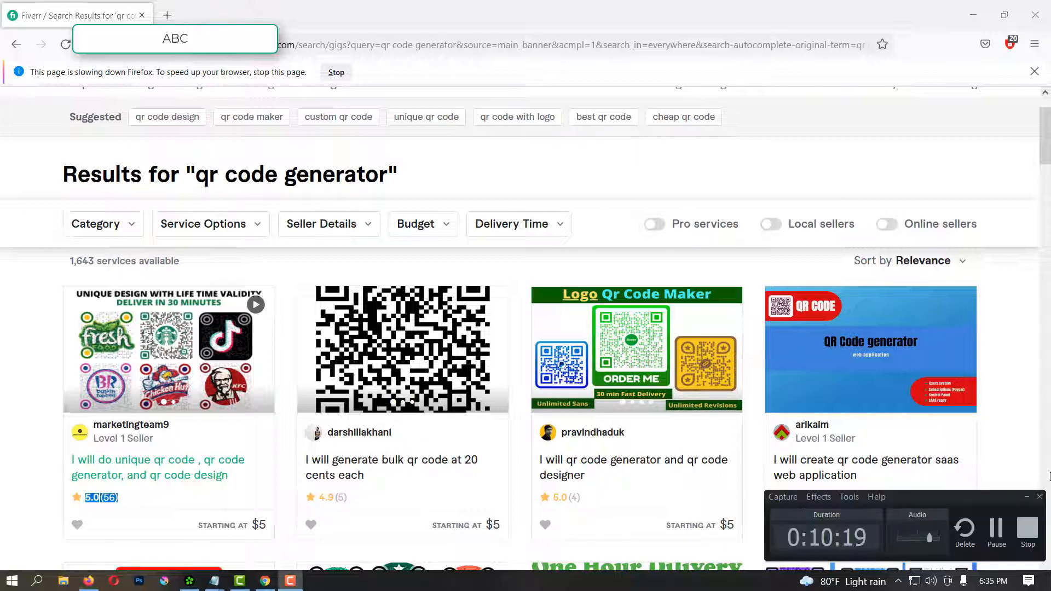